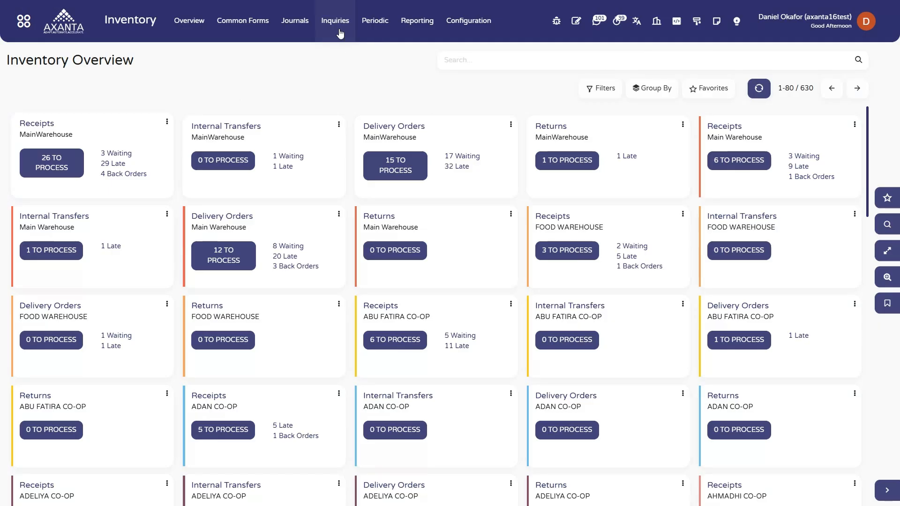
Open the Stock Onhand inquiry and examine the warehouses and products available as filters
{"action": "left_click", "coordinate": [340, 32]}
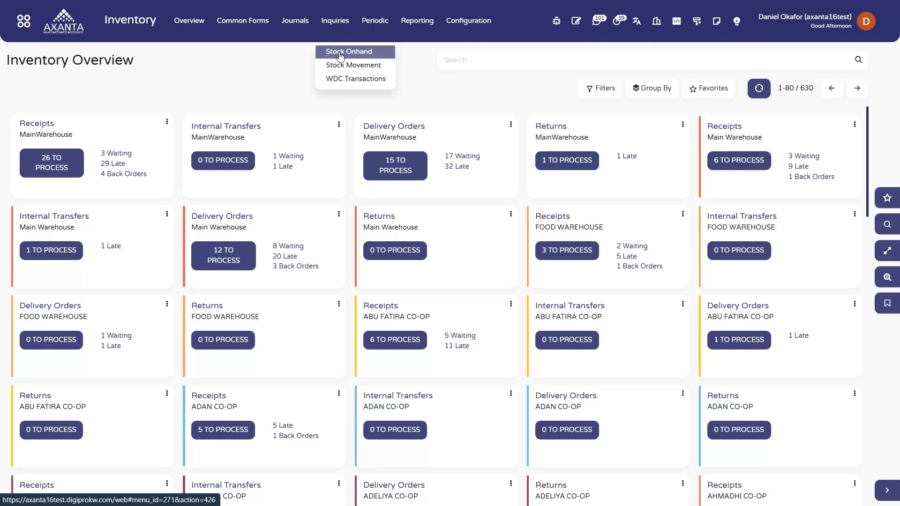
{"action": "left_click", "coordinate": [341, 54]}
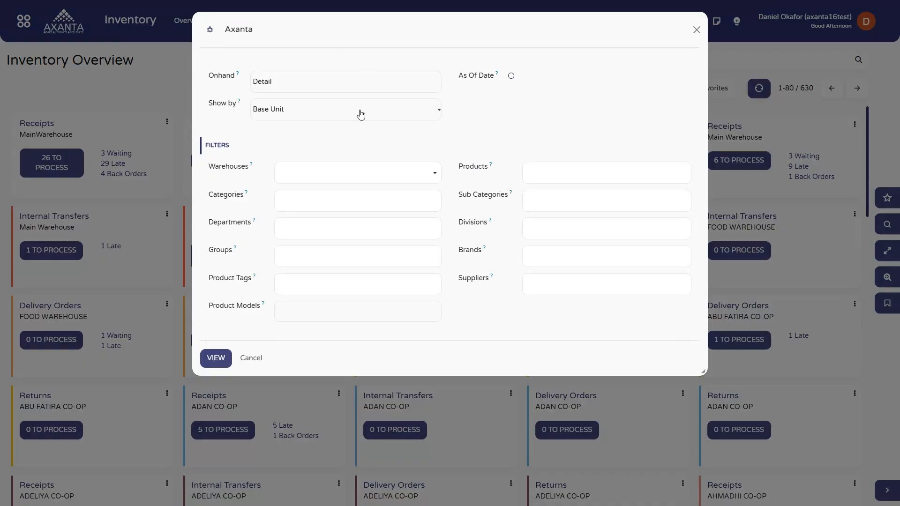
{"action": "left_click", "coordinate": [319, 173]}
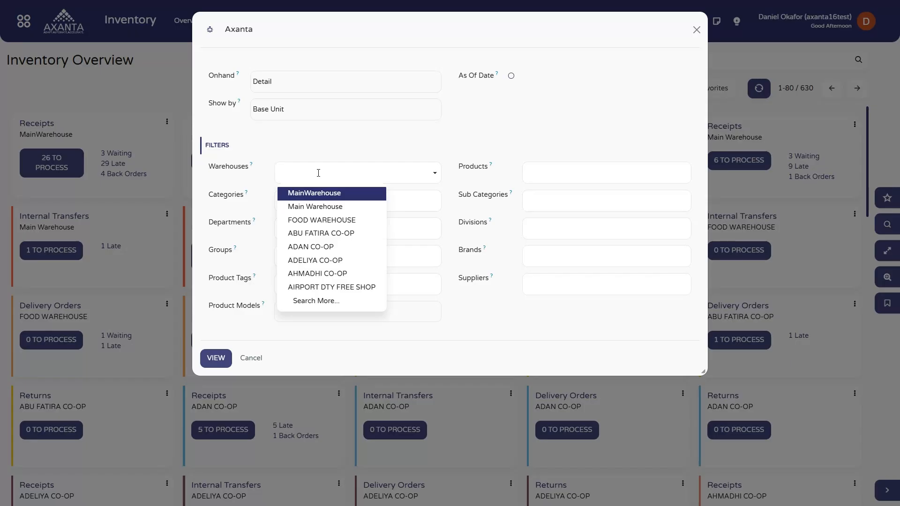
{"action": "left_click", "coordinate": [566, 168]}
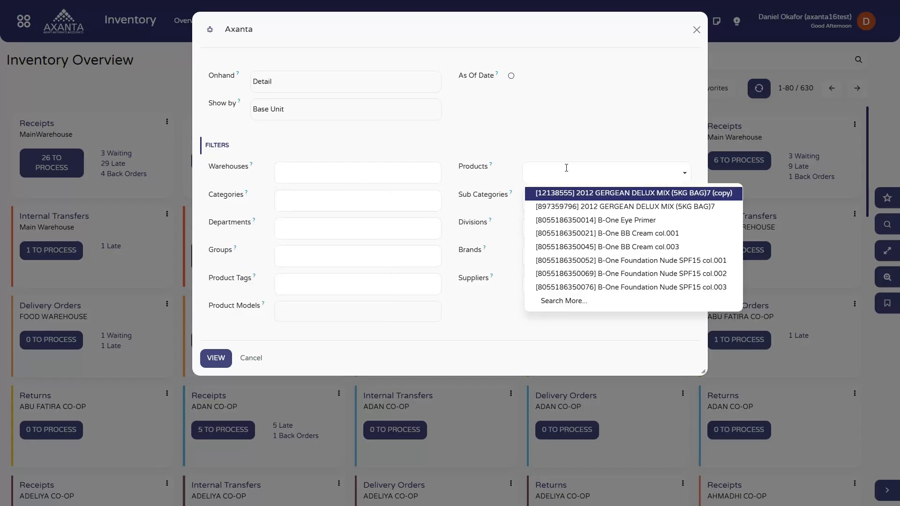
{"action": "left_click", "coordinate": [567, 168]}
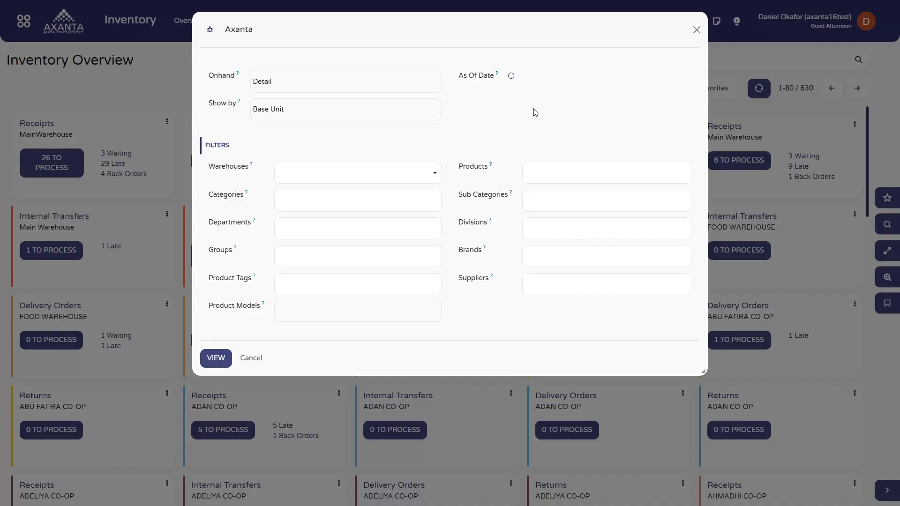
{"action": "left_click", "coordinate": [541, 143]}
Try the As Of Date option with the date 01/10/2025, and turn the option off again
{"action": "left_click", "coordinate": [511, 79]}
{"action": "left_click", "coordinate": [531, 126]}
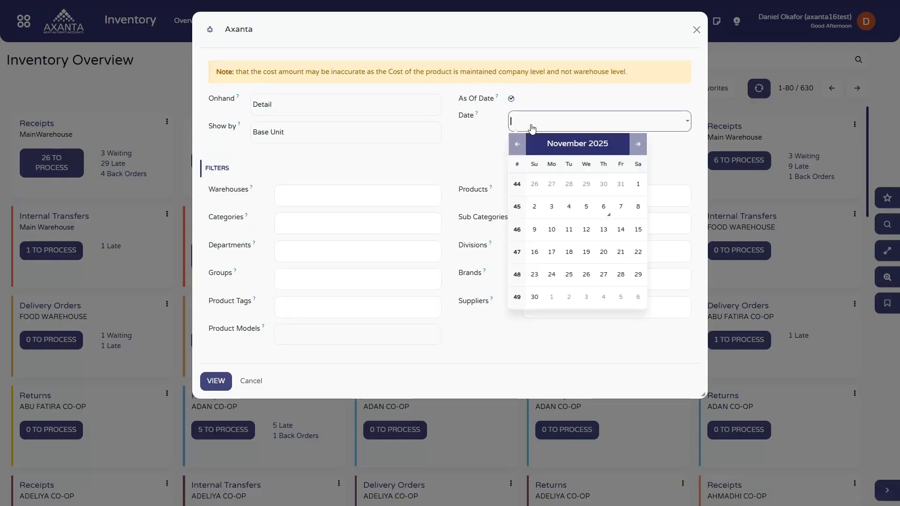
{"action": "left_click", "coordinate": [559, 129]}
{"action": "left_click", "coordinate": [559, 249]}
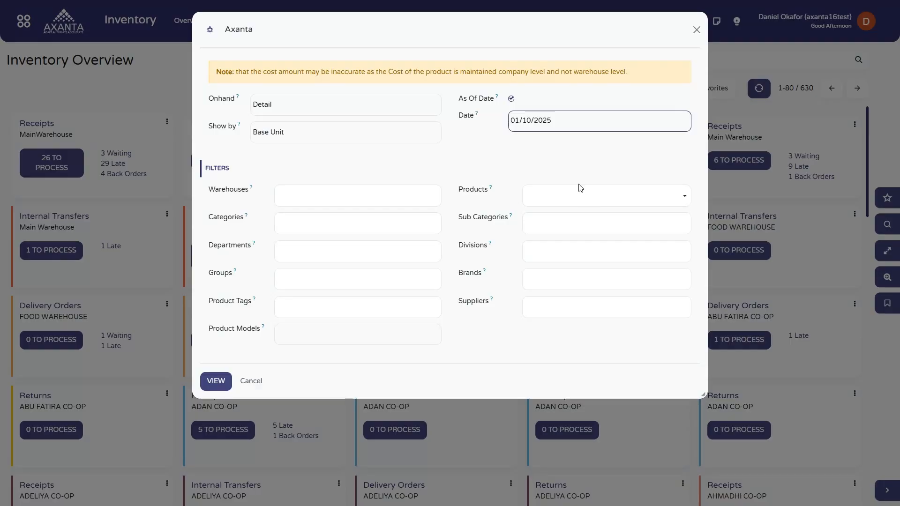
{"action": "left_click", "coordinate": [511, 99]}
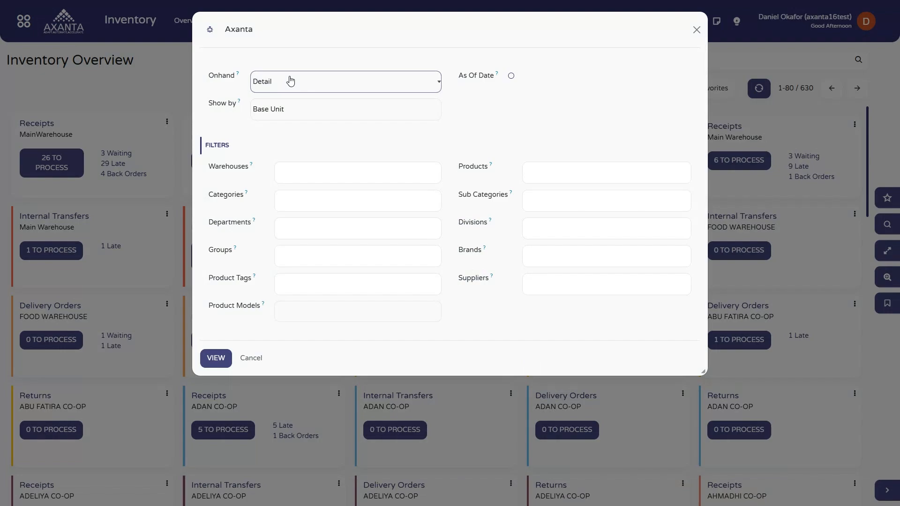
Set Onhand to Summary with Show by kept at Base Unit, and view the report
{"action": "left_click", "coordinate": [292, 81]}
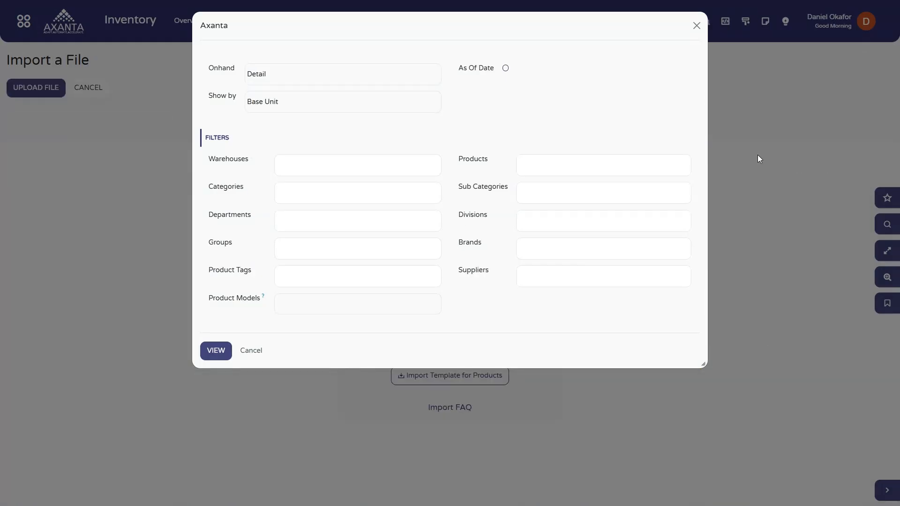
{"action": "left_click", "coordinate": [393, 82]}
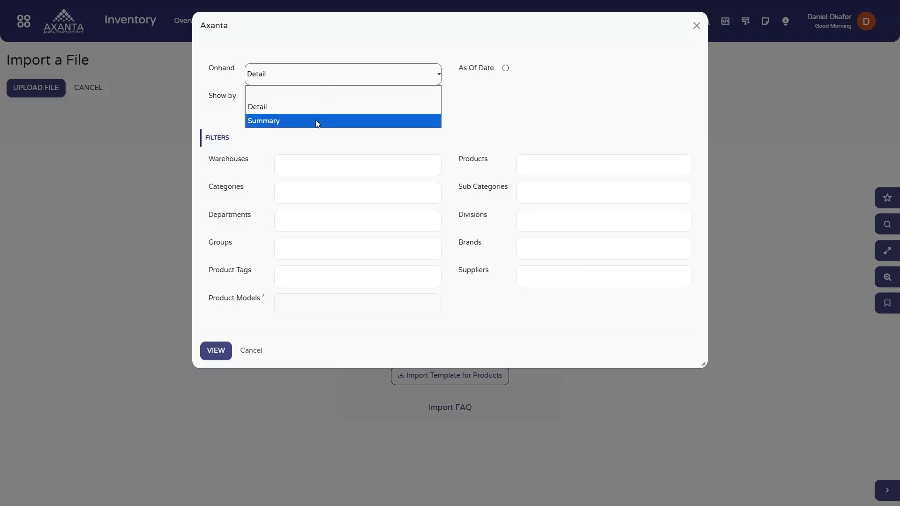
{"action": "left_click", "coordinate": [316, 121]}
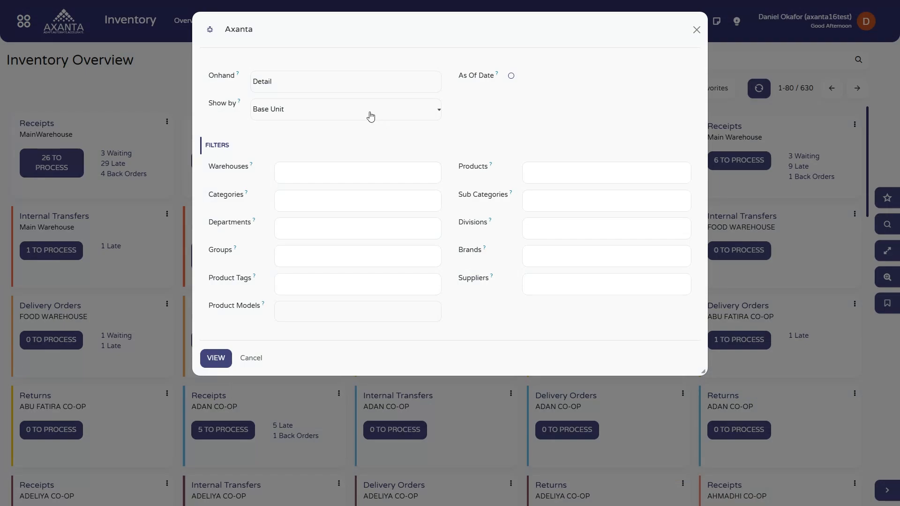
{"action": "left_click", "coordinate": [370, 116]}
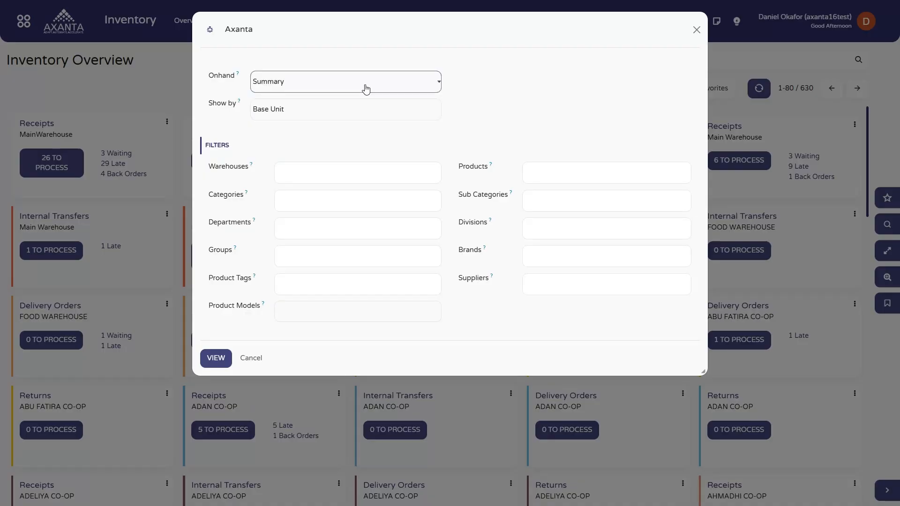
{"action": "left_click", "coordinate": [366, 90]}
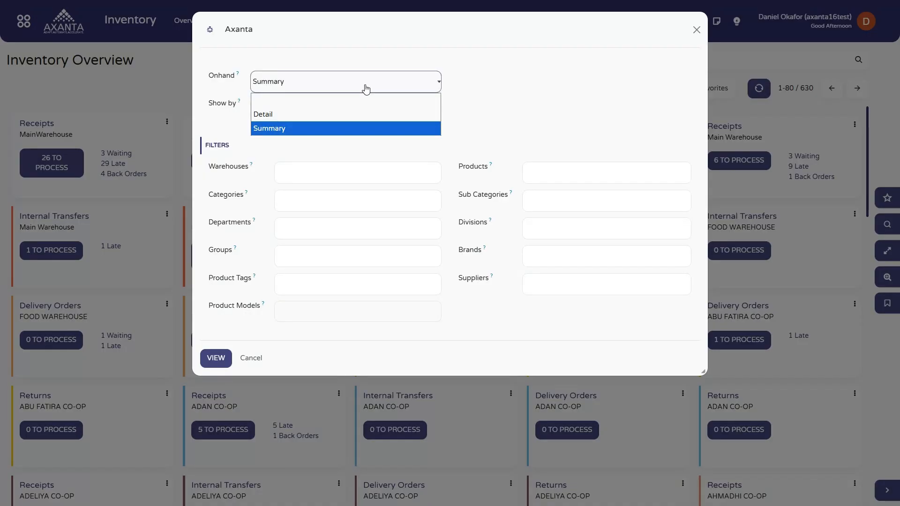
{"action": "left_click", "coordinate": [362, 128]}
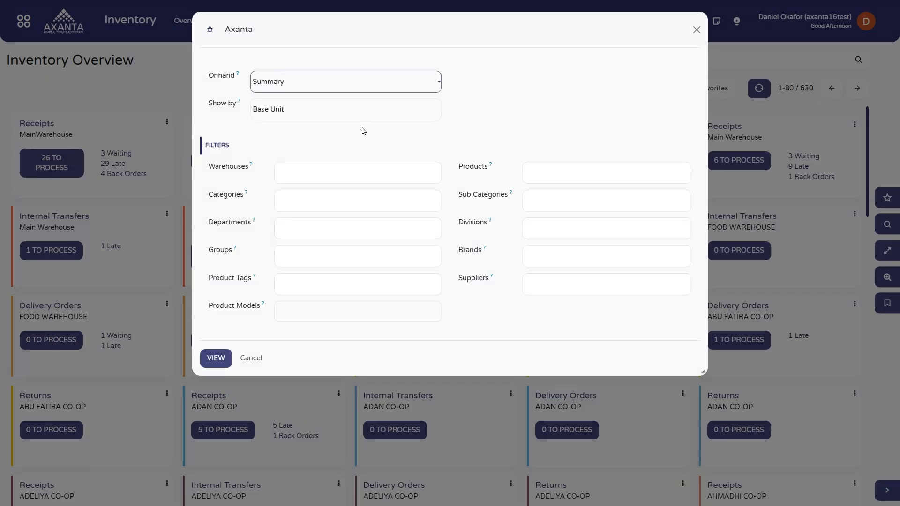
{"action": "left_click", "coordinate": [216, 358]}
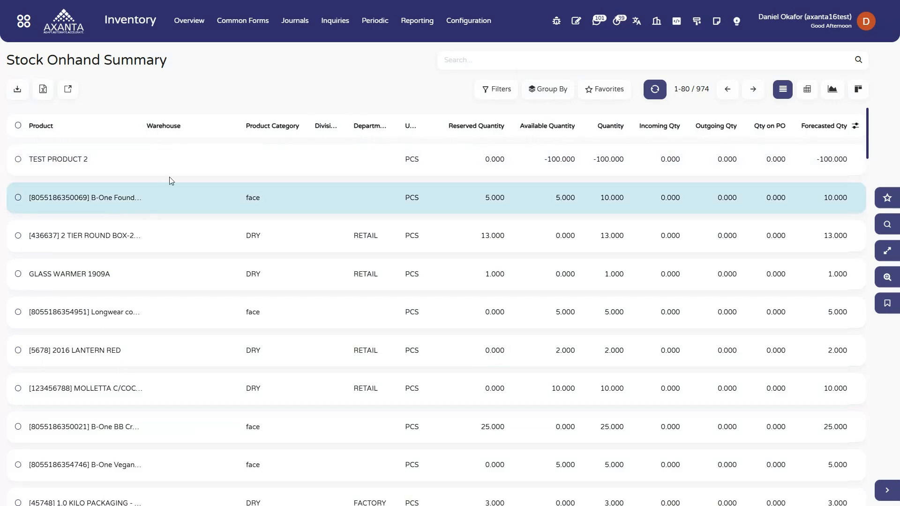
Look over the Stock Onhand Summary list and widen the UOM column to show its full heading
{"action": "scroll", "coordinate": [179, 199], "scroll_direction": "down", "scroll_amount": 15}
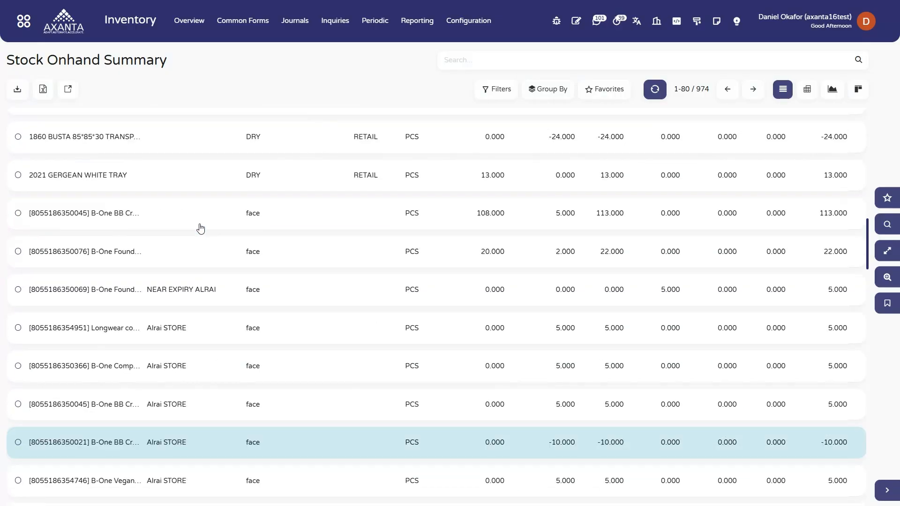
{"action": "scroll", "coordinate": [201, 228], "scroll_direction": "up", "scroll_amount": 15}
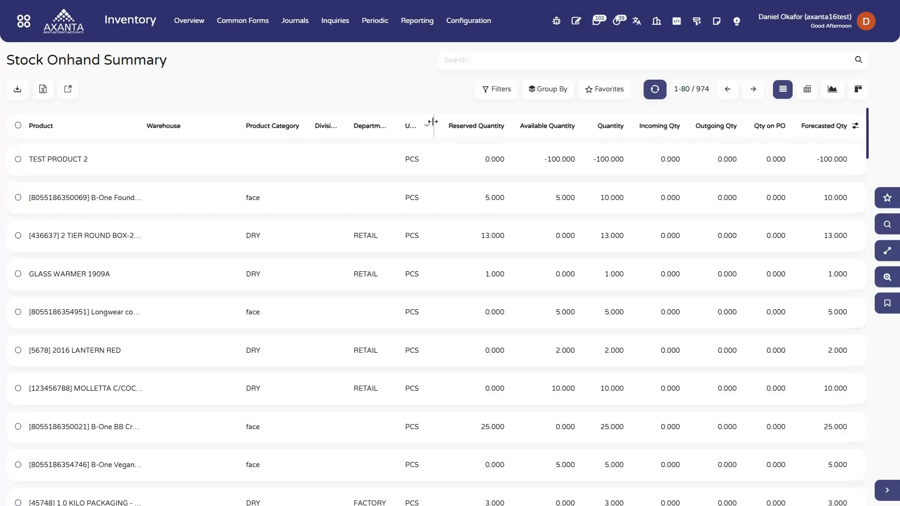
{"action": "left_click_drag", "start_coordinate": [433, 126], "coordinate": [442, 127]}
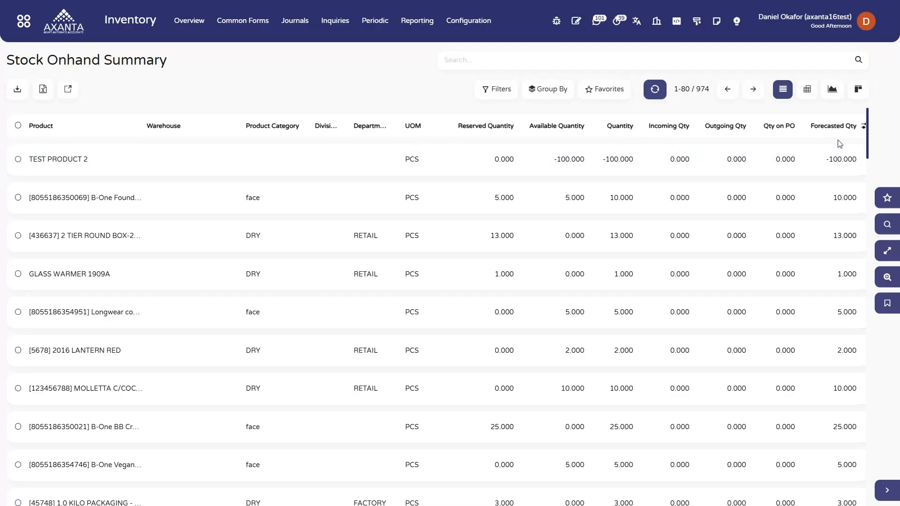
Add the optional Brand column to the summary list and widen it to show its full heading
{"action": "scroll", "coordinate": [840, 144], "scroll_direction": "right", "scroll_amount": 1}
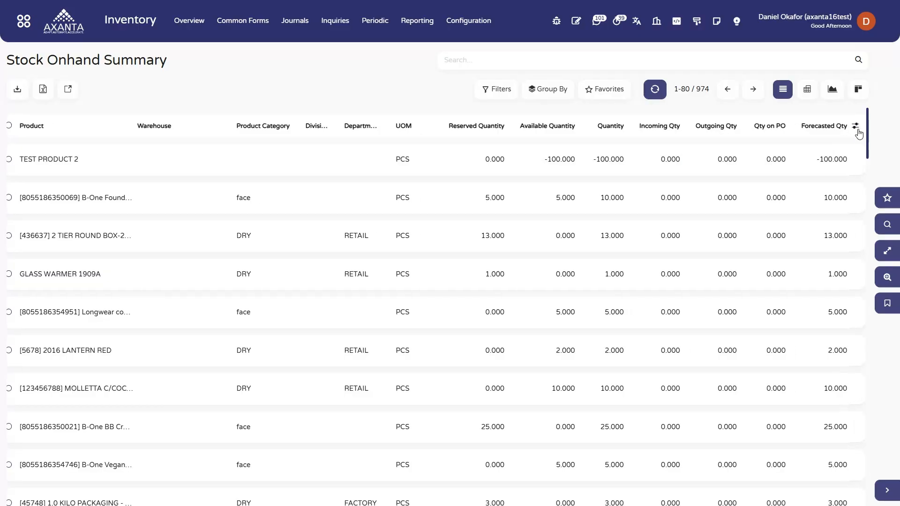
{"action": "left_click", "coordinate": [856, 129]}
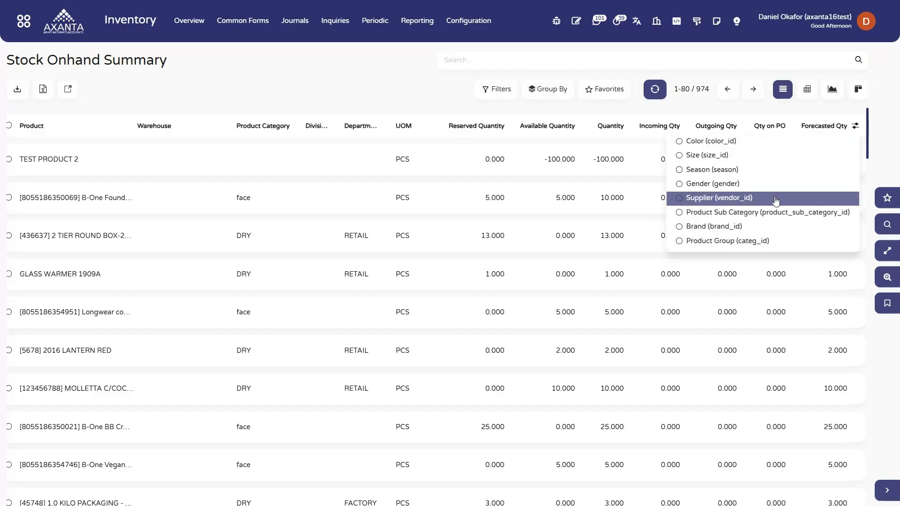
{"action": "left_click", "coordinate": [774, 231]}
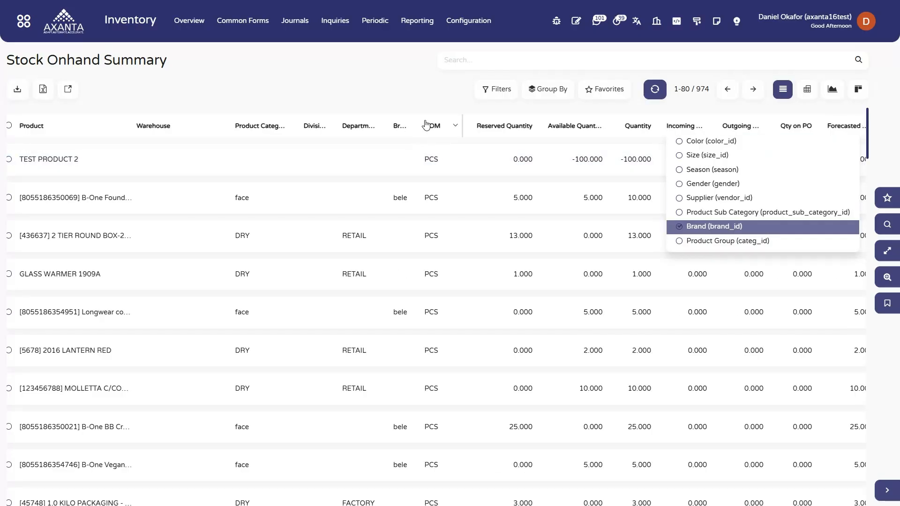
{"action": "left_click_drag", "start_coordinate": [421, 124], "coordinate": [441, 125]}
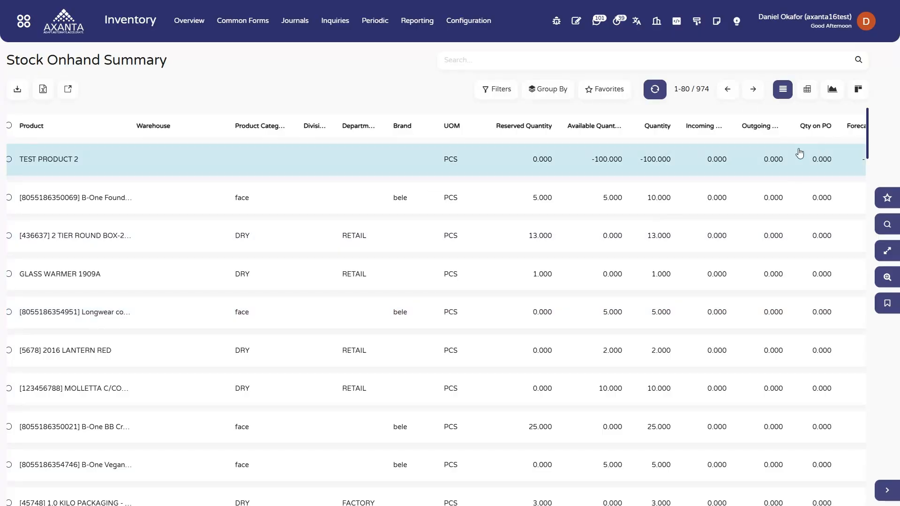
Remove the Brand column from the summary list
{"action": "scroll", "coordinate": [769, 151], "scroll_direction": "right", "scroll_amount": 1}
{"action": "left_click", "coordinate": [856, 127]}
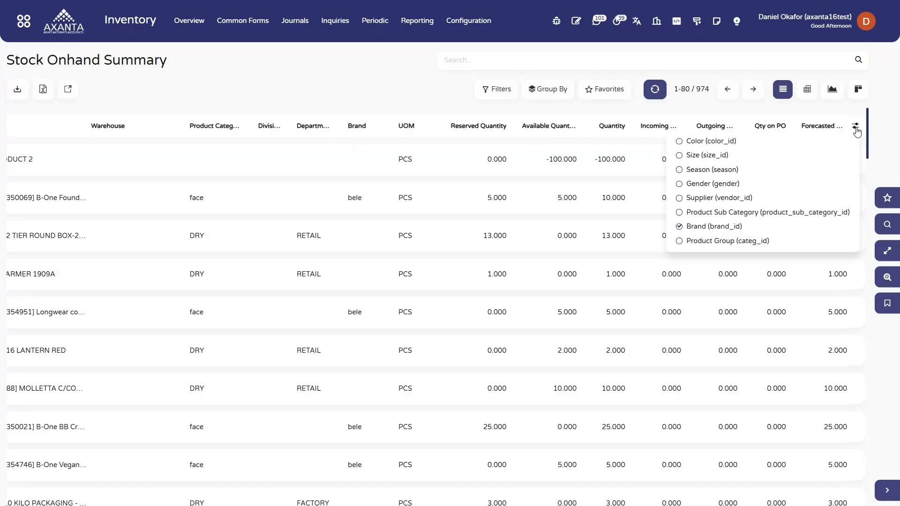
{"action": "left_click", "coordinate": [708, 227]}
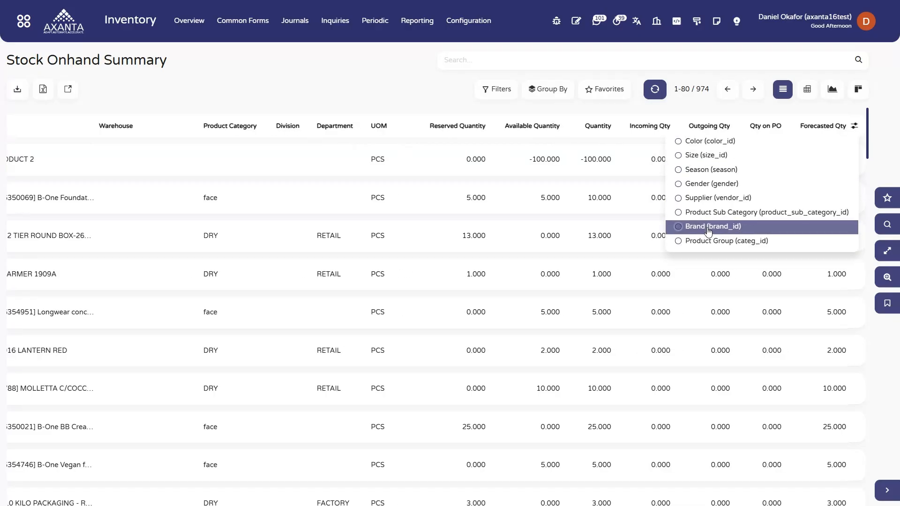
{"action": "left_click", "coordinate": [411, 92]}
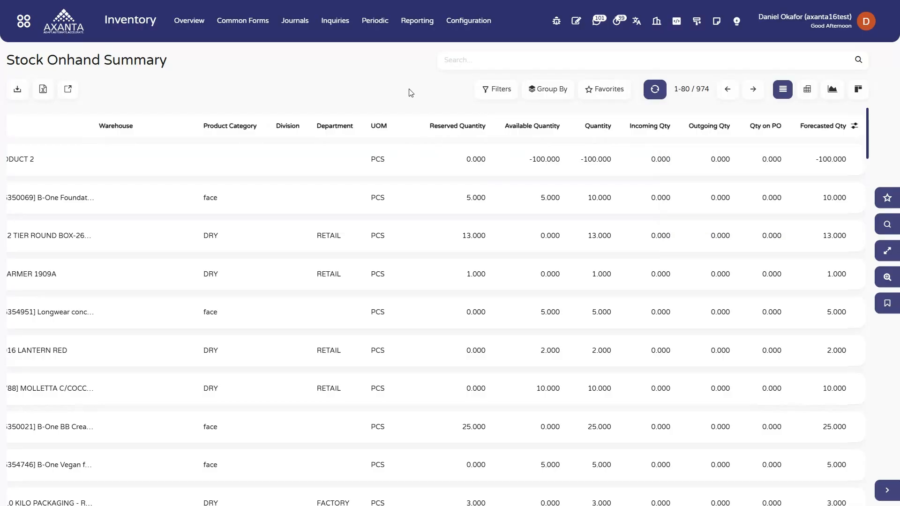
Reopen the Stock Onhand inquiry, set Onhand to Detail and view the report
{"action": "left_click", "coordinate": [854, 125]}
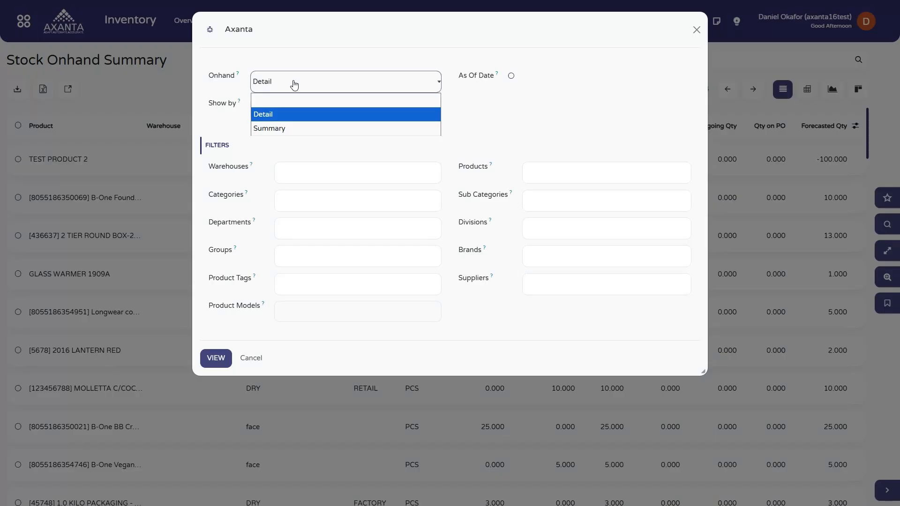
{"action": "left_click", "coordinate": [305, 113]}
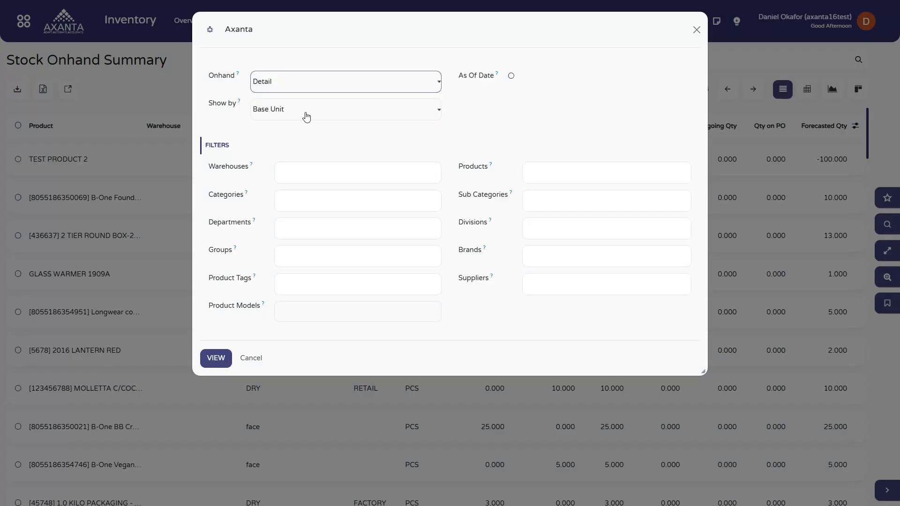
{"action": "left_click", "coordinate": [221, 365]}
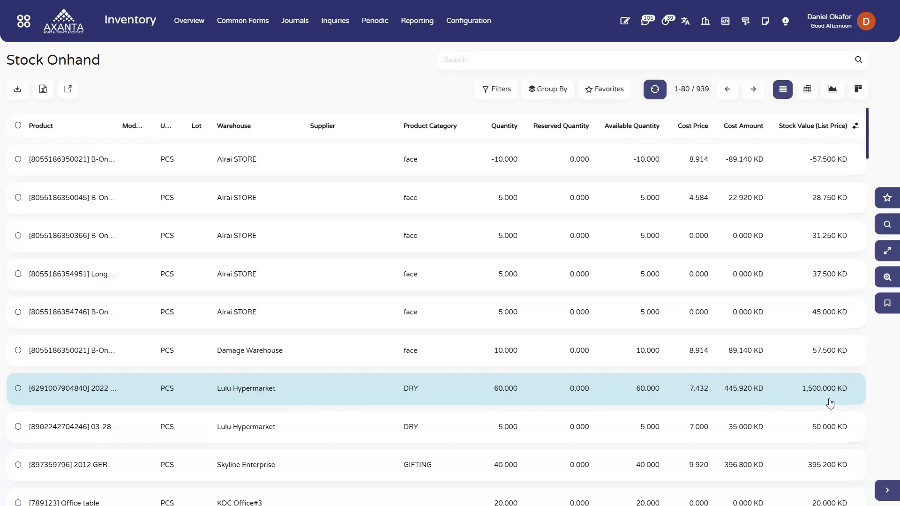
Start a custom filter on the Stock Onhand list and examine the fields it can filter by
{"action": "left_click", "coordinate": [488, 96]}
{"action": "left_click", "coordinate": [503, 112]}
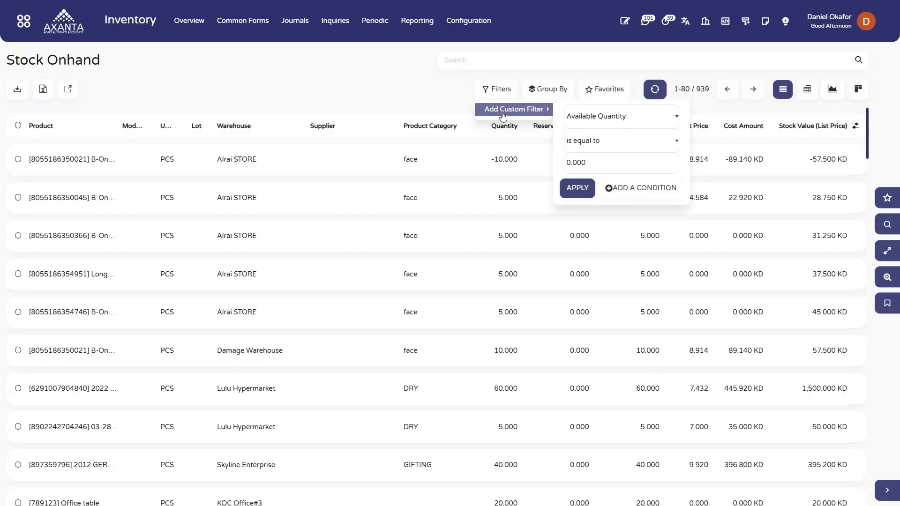
{"action": "left_click", "coordinate": [575, 121]}
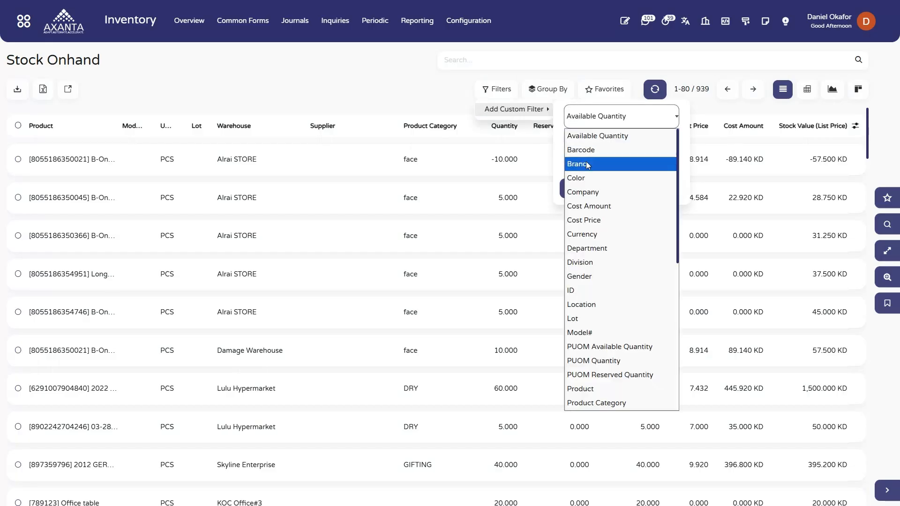
{"action": "scroll", "coordinate": [591, 188], "scroll_direction": "down", "scroll_amount": 5}
{"action": "scroll", "coordinate": [619, 225], "scroll_direction": "up", "scroll_amount": 6}
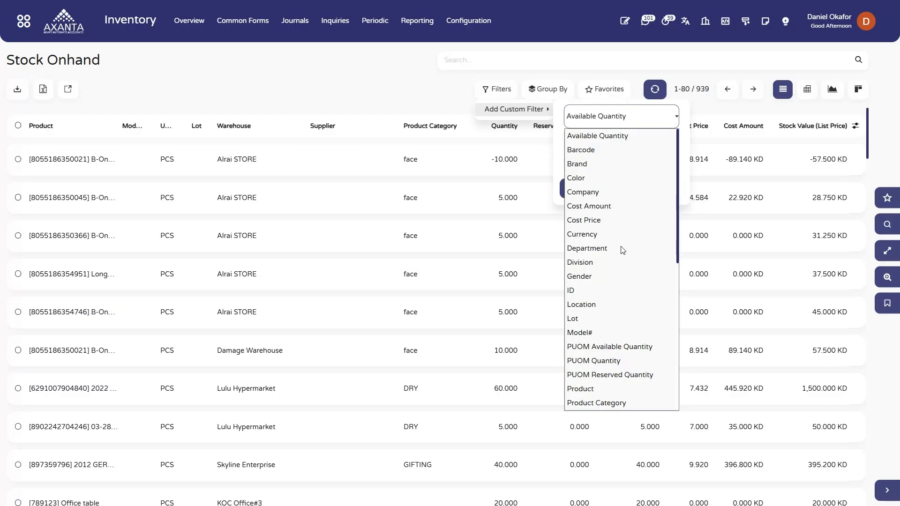
{"action": "left_click", "coordinate": [594, 120]}
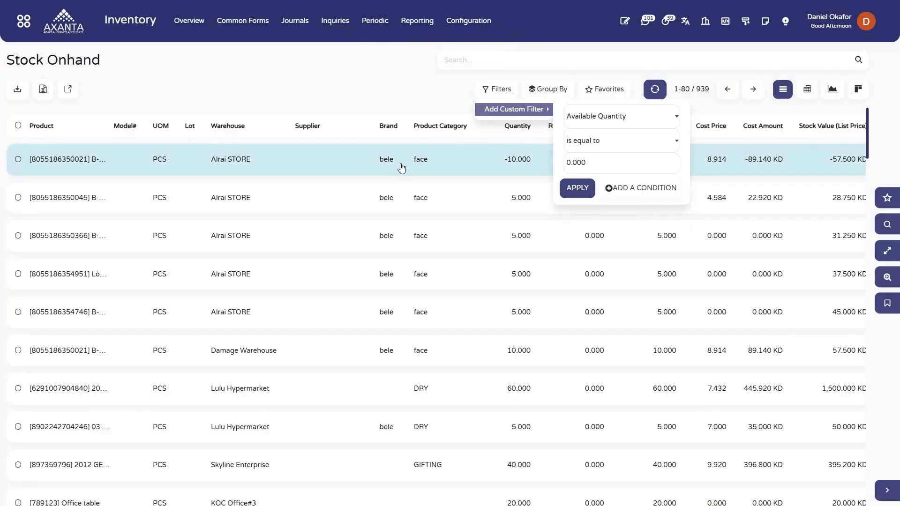
Filter the Stock Onhand list to records whose Brand is equal to "bele" and clear that filter after viewing the result
{"action": "left_click", "coordinate": [602, 120]}
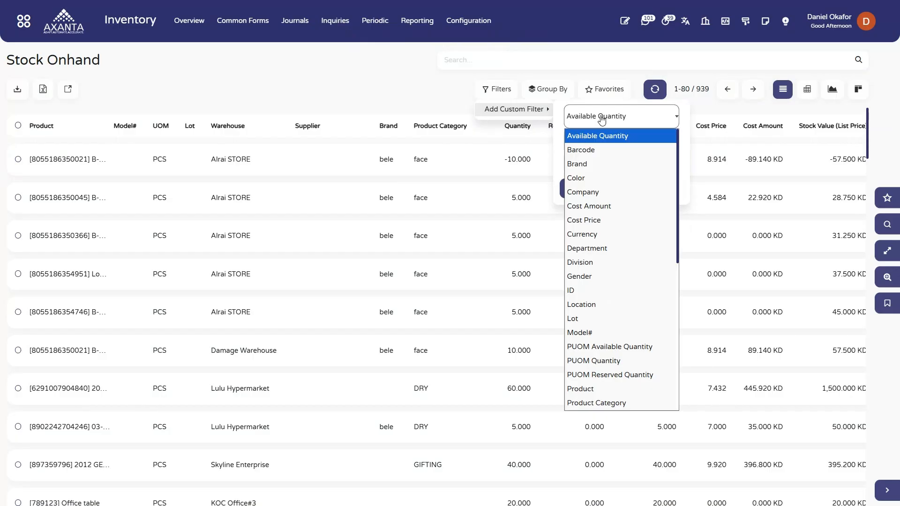
{"action": "key", "text": "Down"}
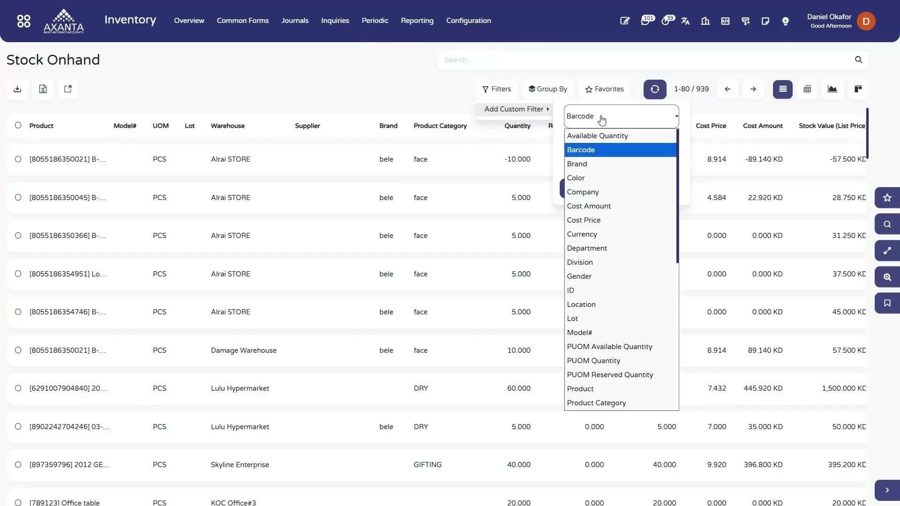
{"action": "left_click", "coordinate": [606, 161]}
{"action": "left_click", "coordinate": [604, 146]}
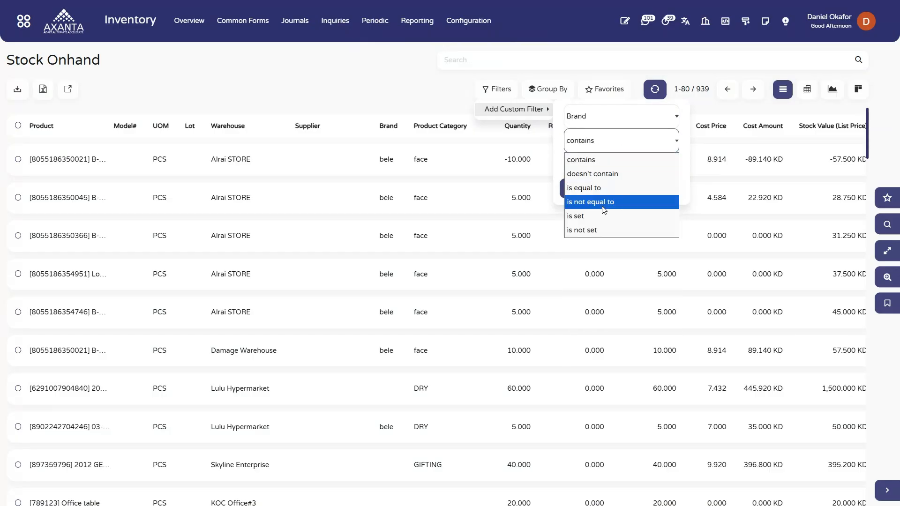
{"action": "left_click", "coordinate": [602, 187]}
{"action": "left_click", "coordinate": [594, 165]}
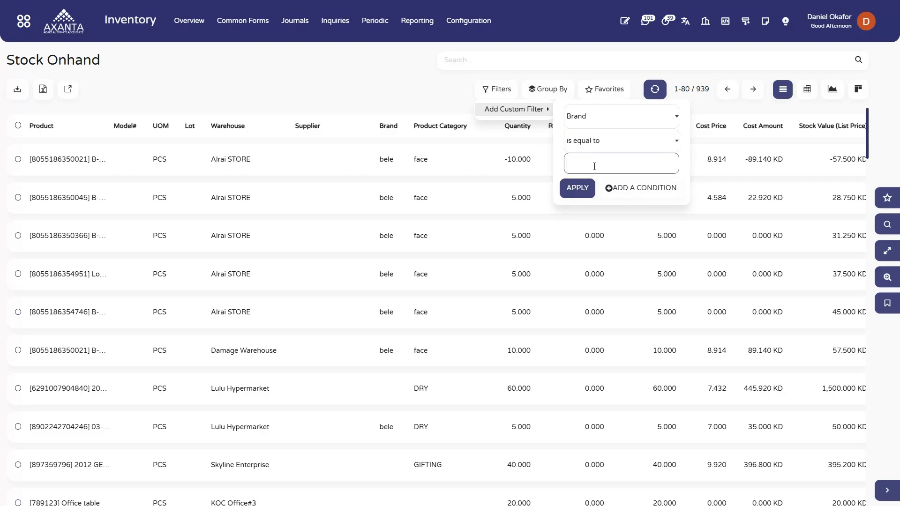
{"action": "type", "text": "bele"}
{"action": "left_click", "coordinate": [578, 188]}
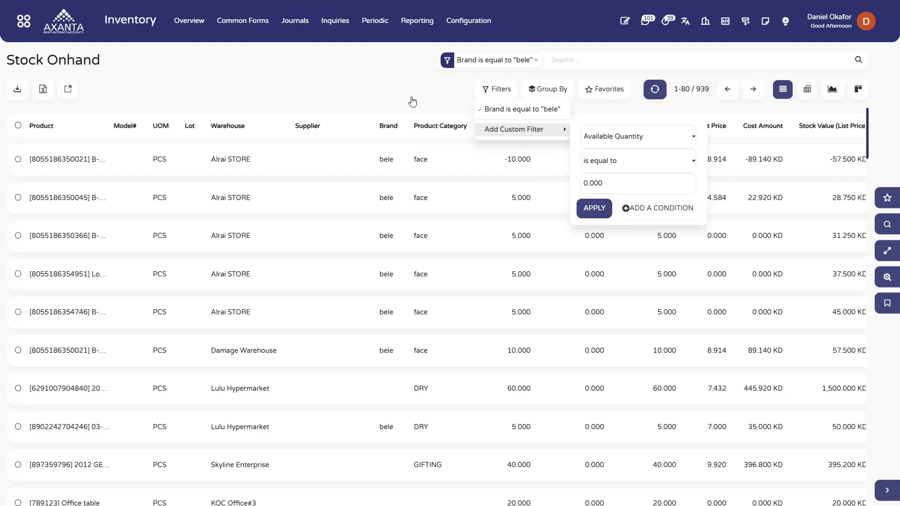
{"action": "left_click", "coordinate": [409, 92]}
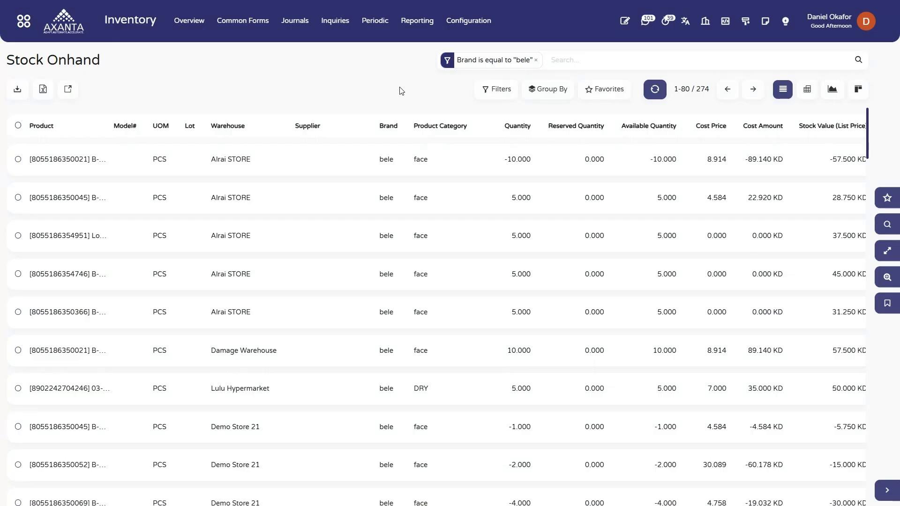
{"action": "key", "text": "BackSpace"}
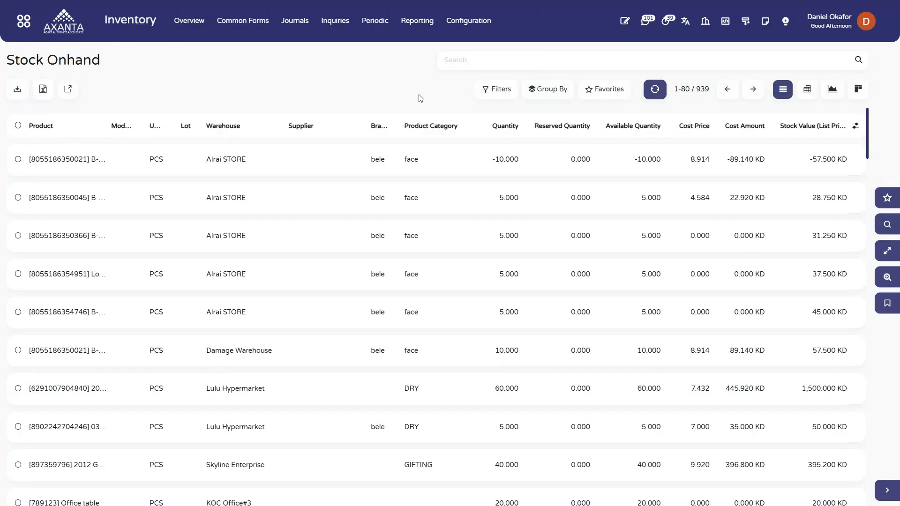
Check the custom grouping option, group the Stock Onhand list by Brand and expand the 3VGear group
{"action": "left_click", "coordinate": [551, 96]}
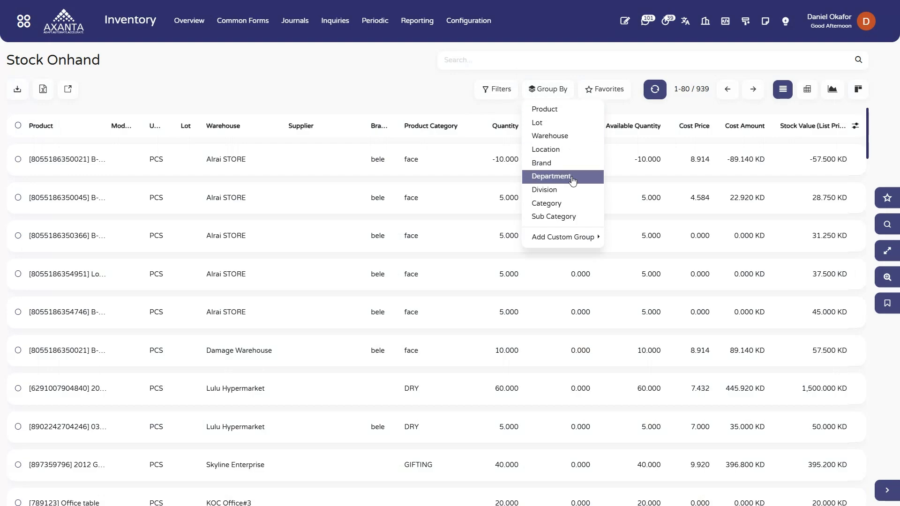
{"action": "left_click", "coordinate": [579, 240]}
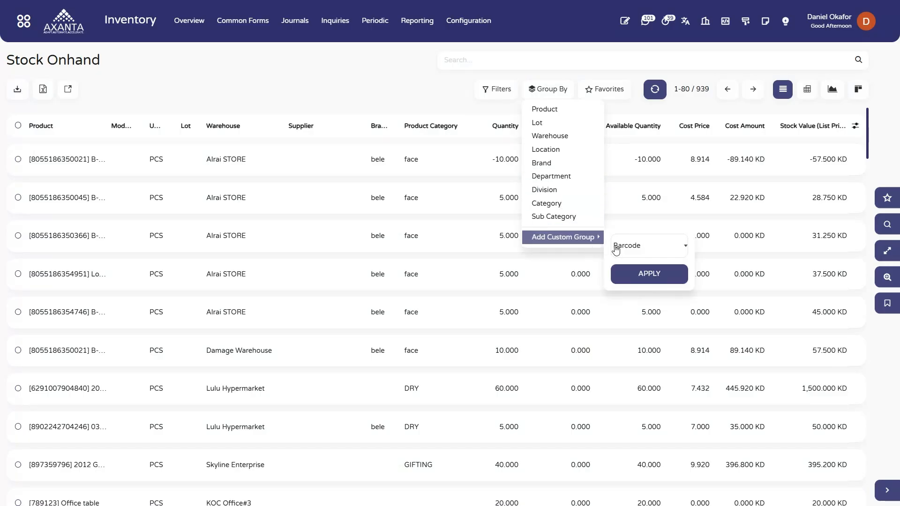
{"action": "left_click", "coordinate": [626, 250]}
{"action": "left_click", "coordinate": [586, 244]}
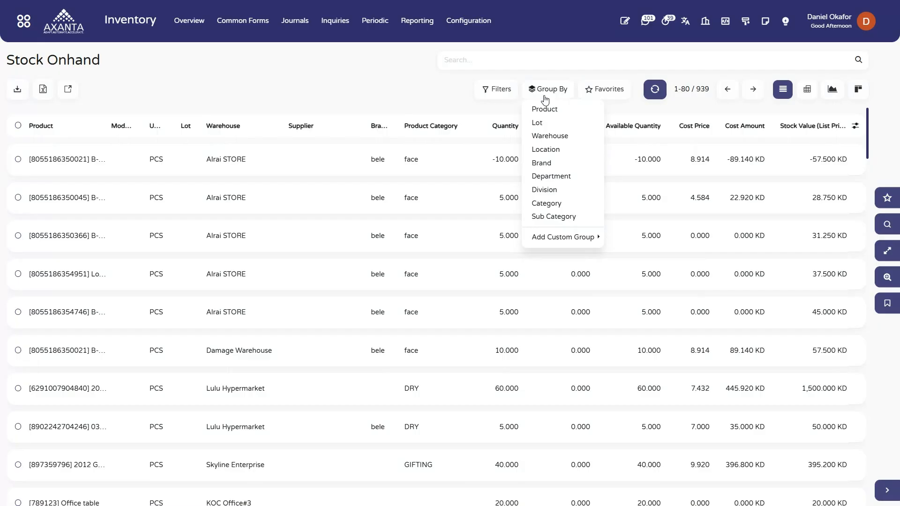
{"action": "left_click", "coordinate": [563, 166]}
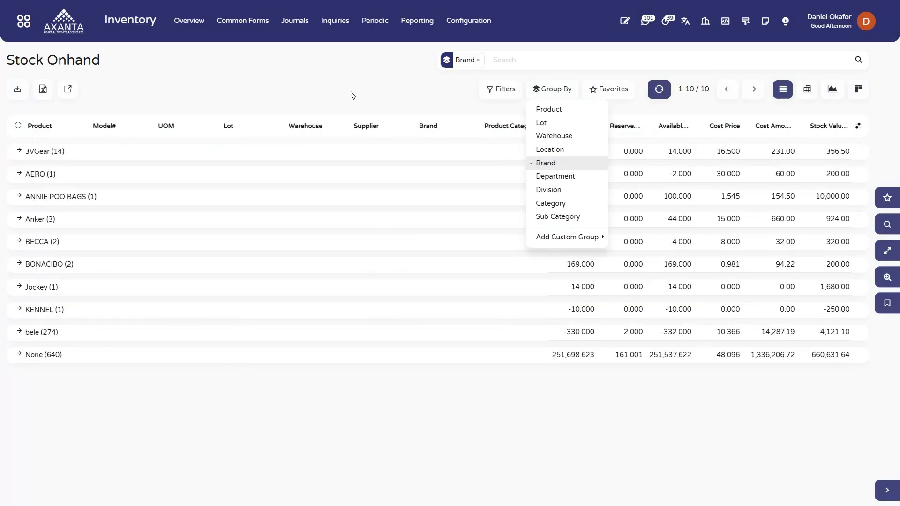
{"action": "left_click", "coordinate": [352, 95]}
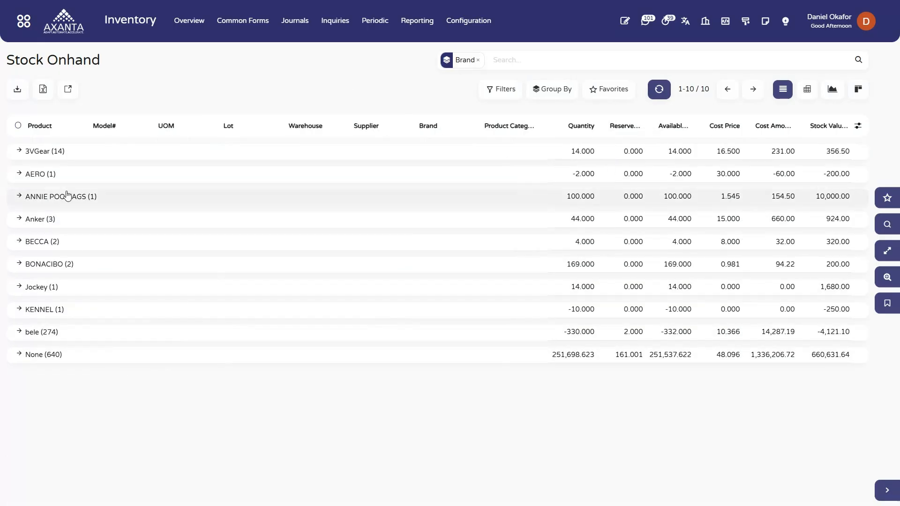
{"action": "left_click", "coordinate": [66, 158]}
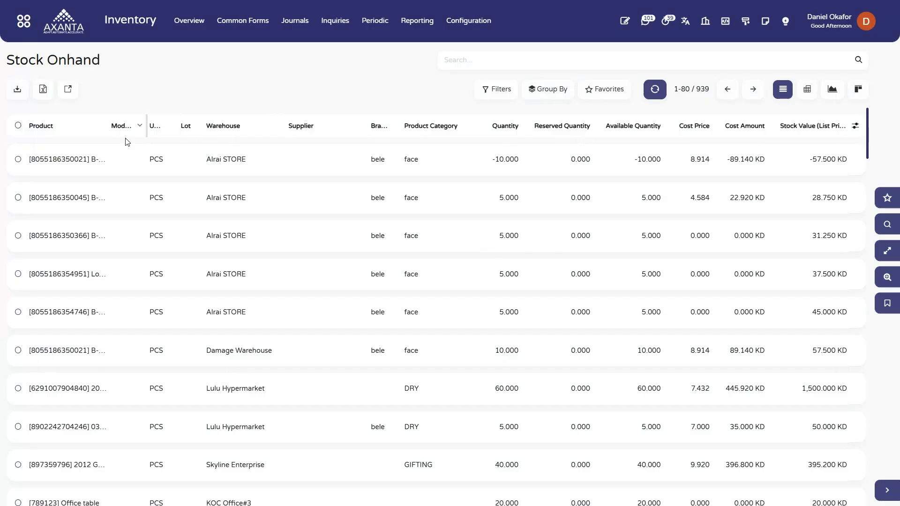
Select every record of the ungrouped Stock Onhand list across all pages and open the data export for them
{"action": "left_click", "coordinate": [18, 125]}
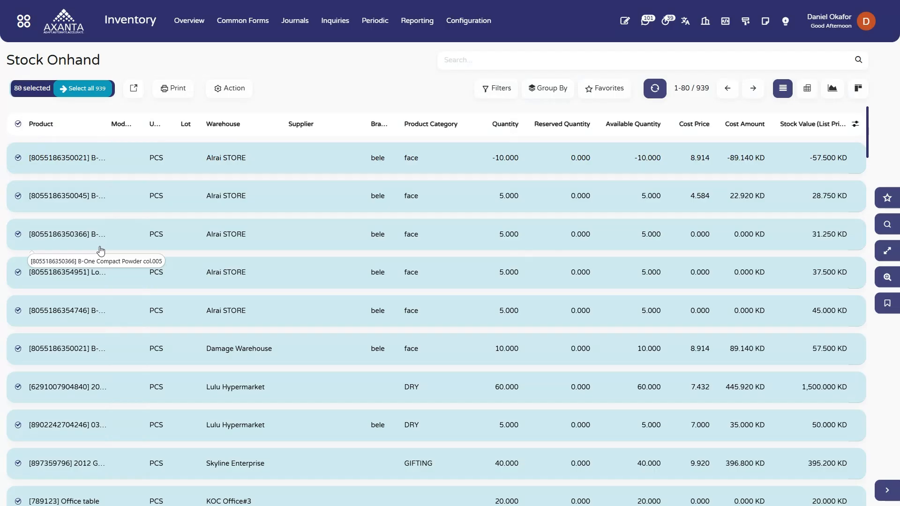
{"action": "left_click", "coordinate": [80, 91]}
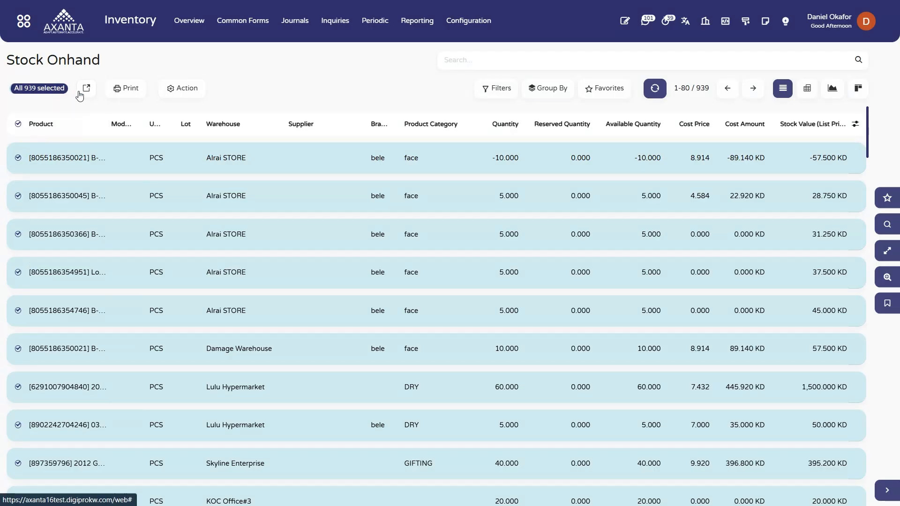
{"action": "left_click", "coordinate": [183, 96]}
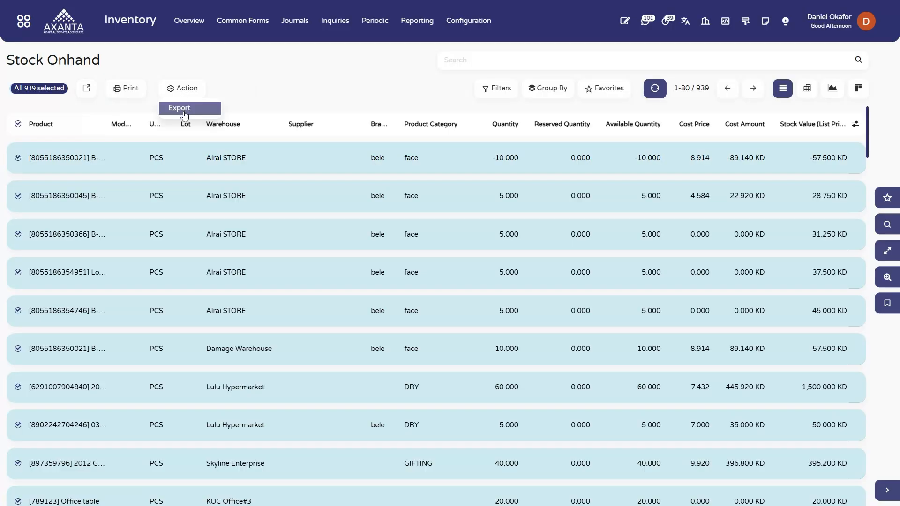
{"action": "left_click", "coordinate": [185, 109]}
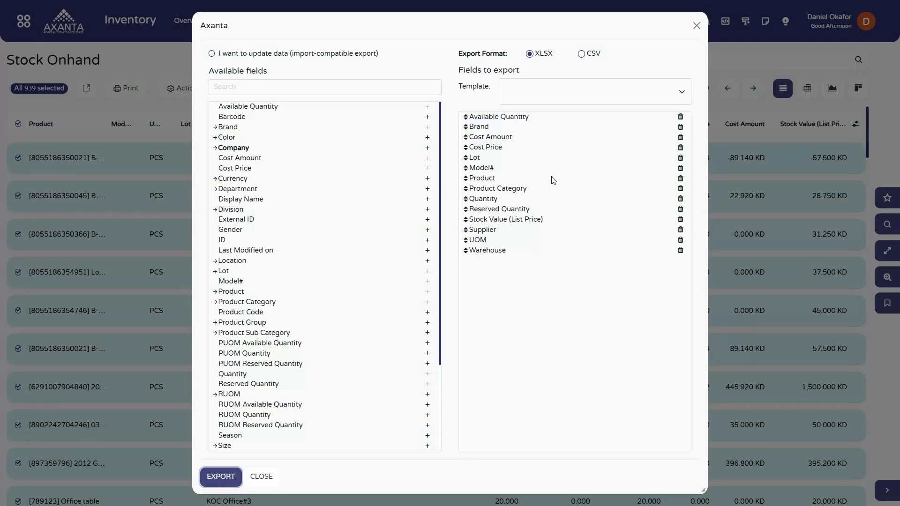
Replace Lot with Department in the fields to export, start a new template entry and export the records in XLSX format
{"action": "left_click", "coordinate": [680, 159]}
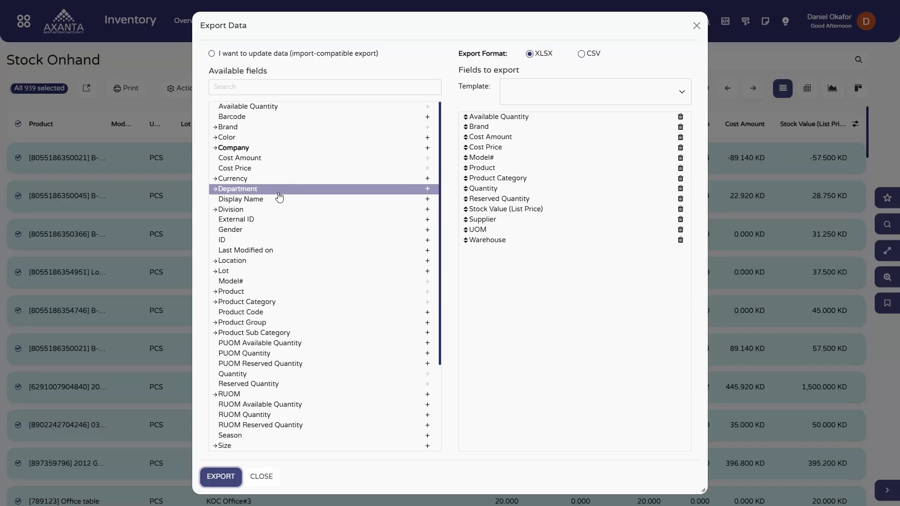
{"action": "left_click", "coordinate": [428, 189]}
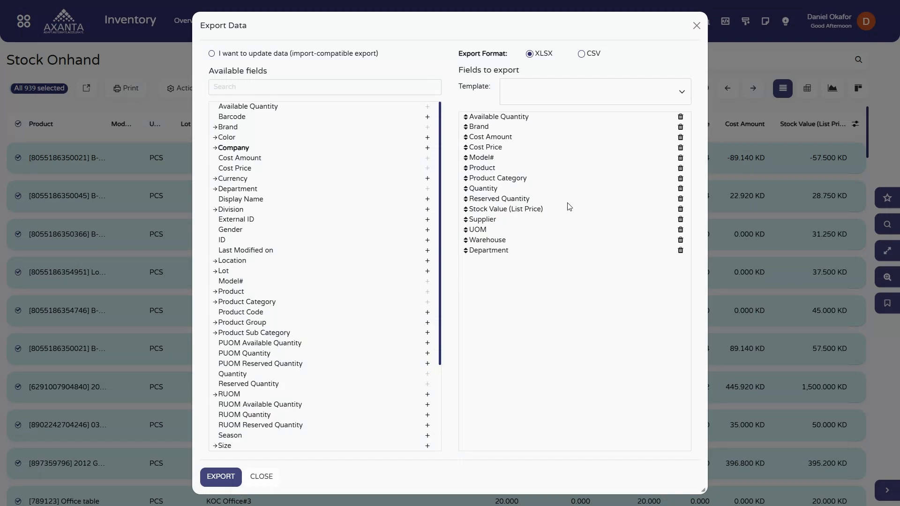
{"action": "left_click", "coordinate": [539, 97]}
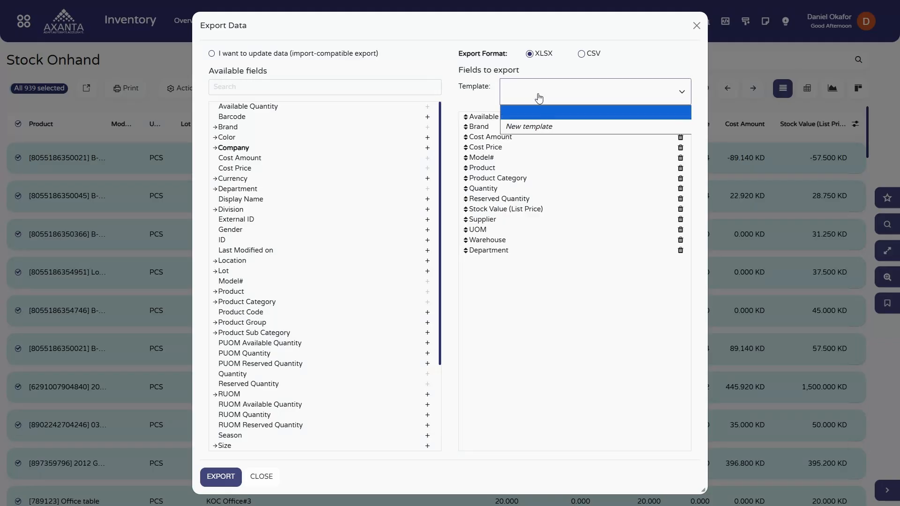
{"action": "left_click", "coordinate": [551, 127]}
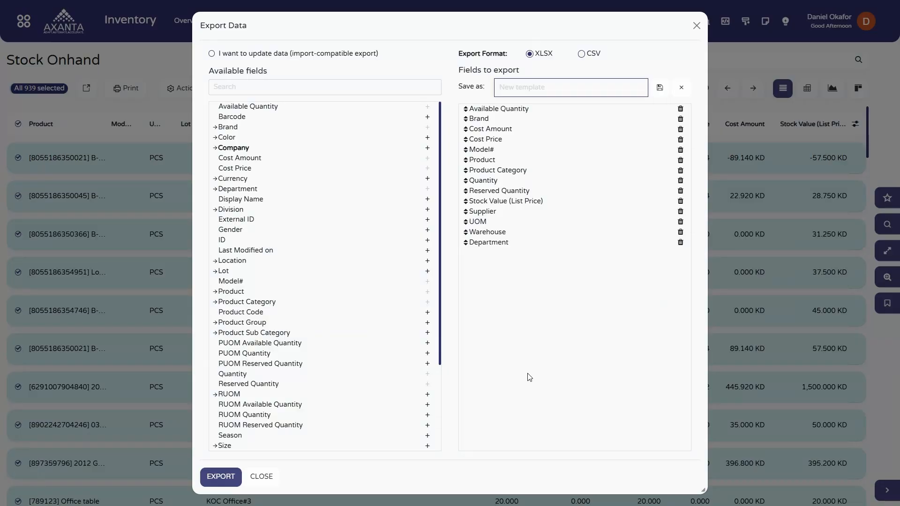
{"action": "left_click", "coordinate": [218, 483]}
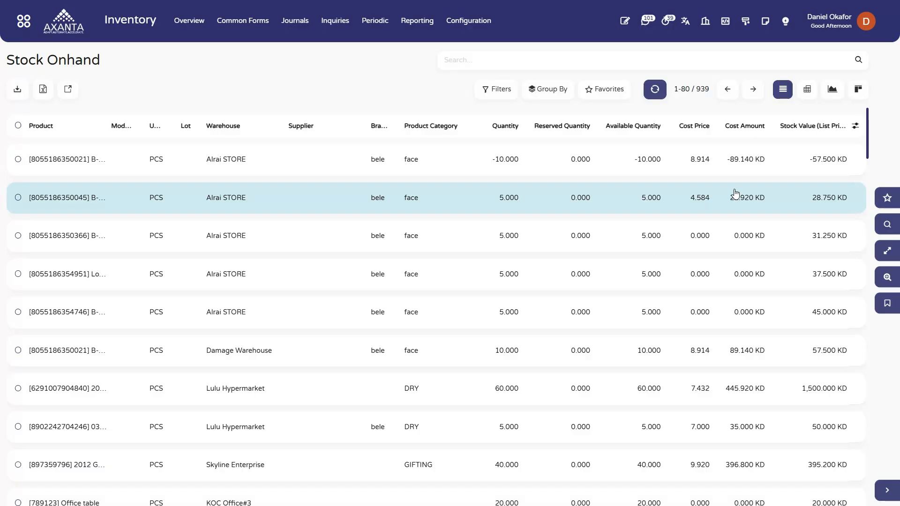
View the onhand stock as a graph and as kanban cards, and switch it to the pivot view
{"action": "left_click", "coordinate": [834, 95]}
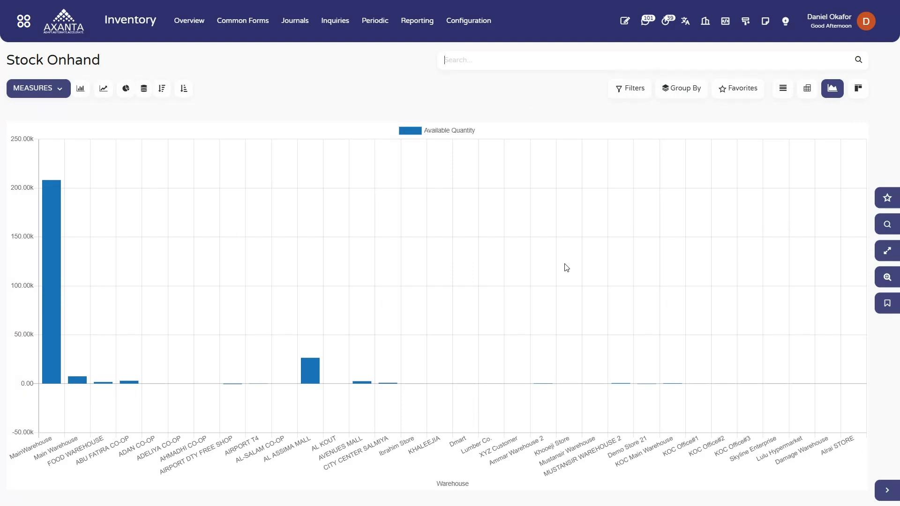
{"action": "left_click", "coordinate": [858, 93]}
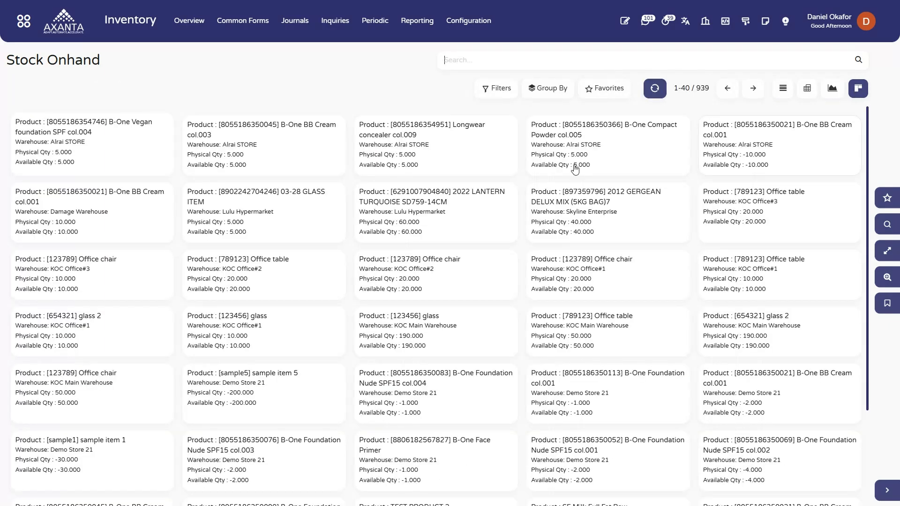
{"action": "left_click", "coordinate": [807, 93]}
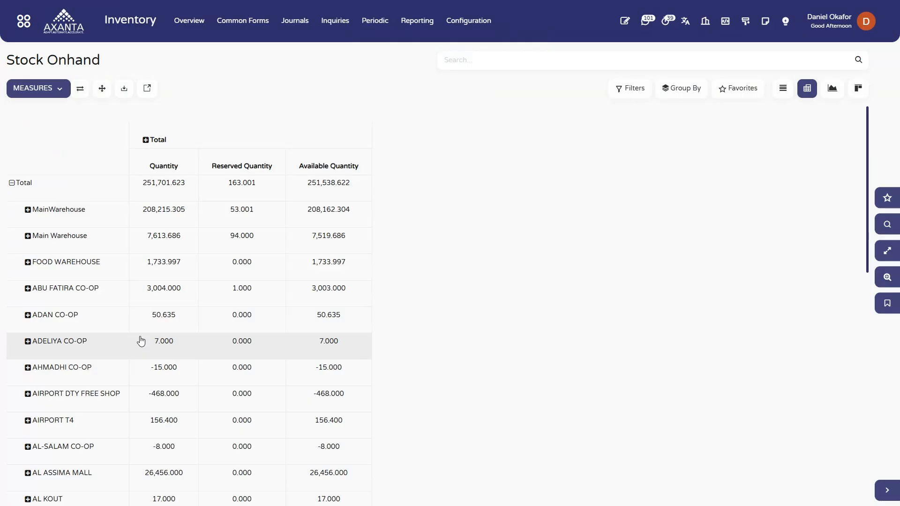
Collapse the warehouse rows under the pivot's Total and regroup the rows by Category
{"action": "left_click", "coordinate": [16, 188]}
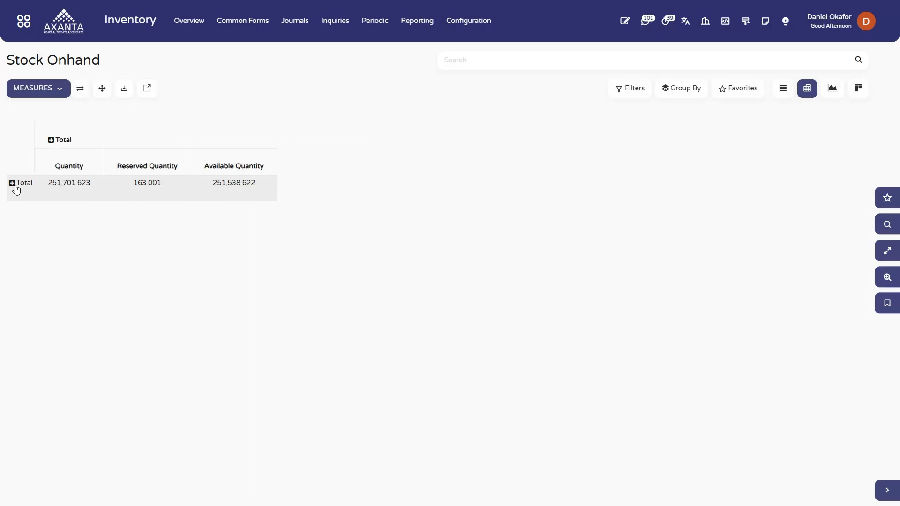
{"action": "left_click", "coordinate": [16, 188]}
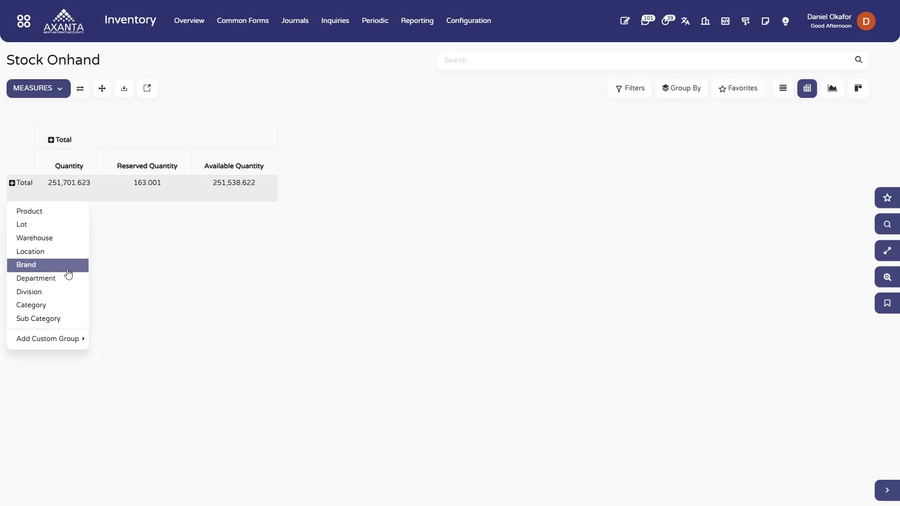
{"action": "left_click", "coordinate": [52, 340]}
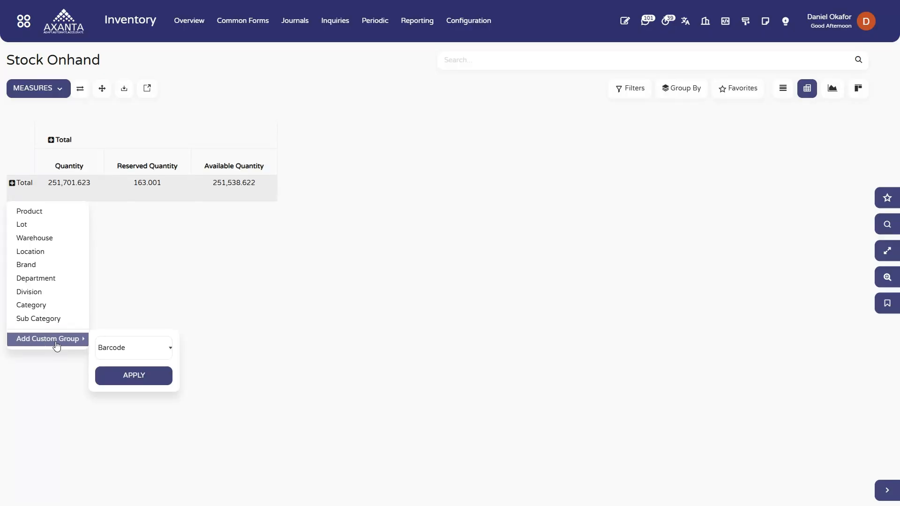
{"action": "left_click", "coordinate": [104, 349]}
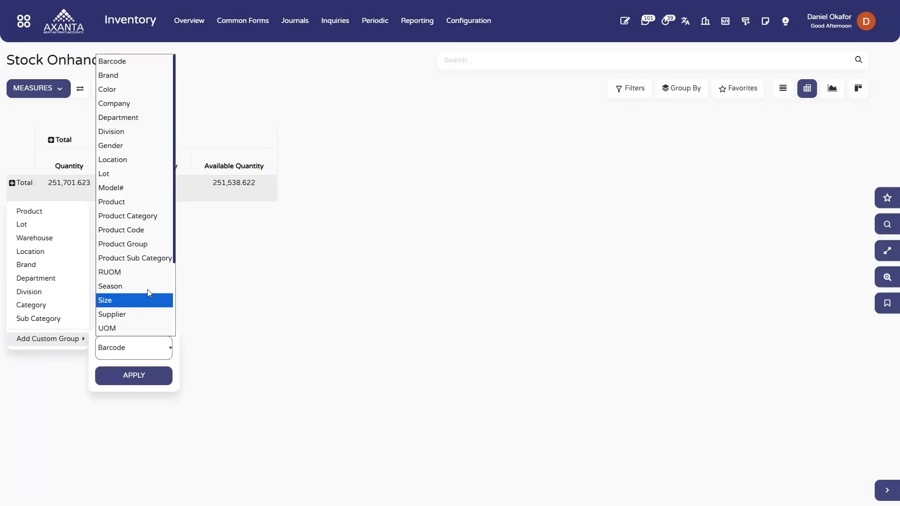
{"action": "left_click", "coordinate": [63, 282]}
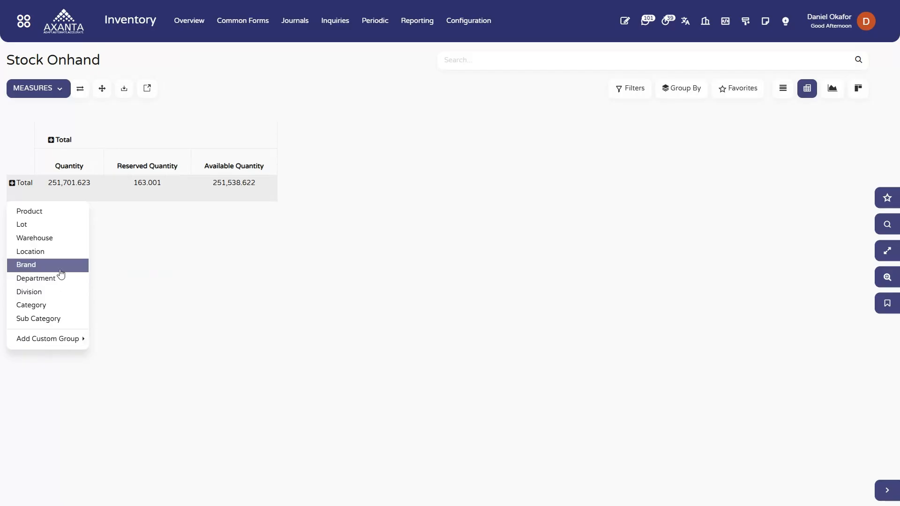
{"action": "left_click", "coordinate": [57, 306]}
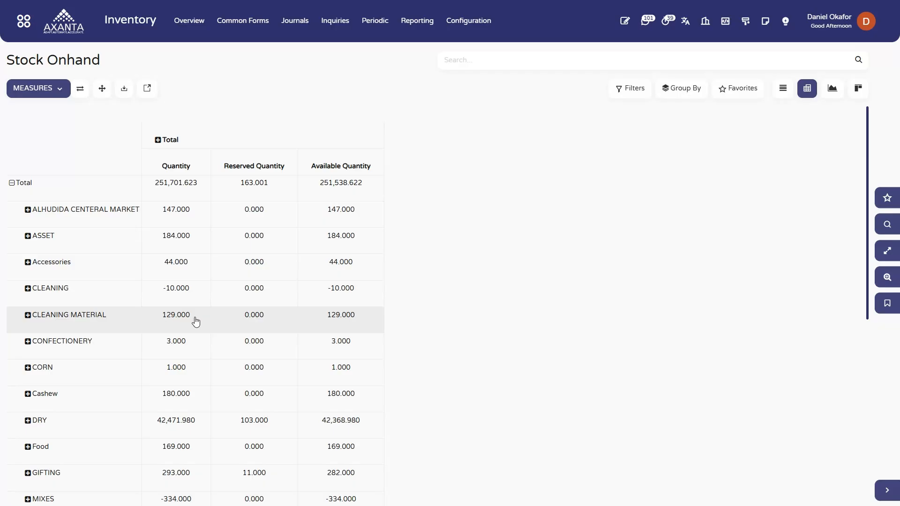
Split the pivot's Total columns by Warehouse and add the Cost Price measure
{"action": "left_click", "coordinate": [158, 141]}
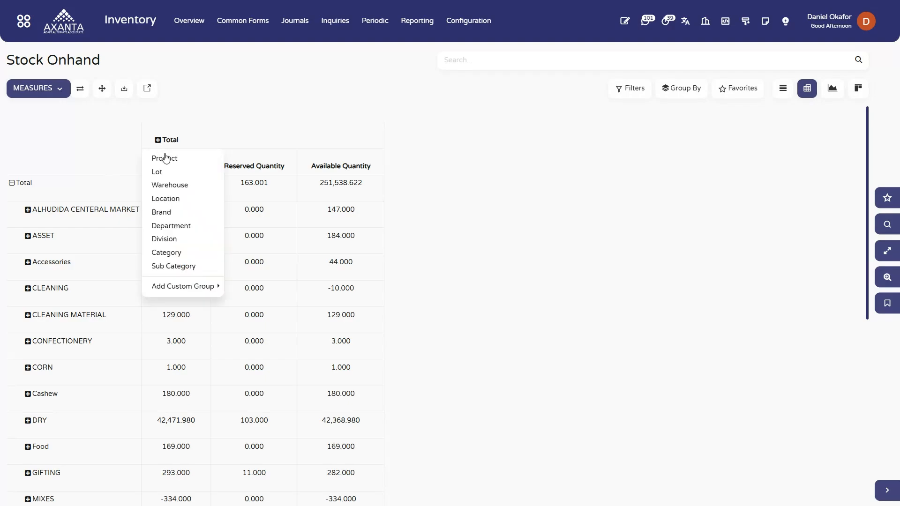
{"action": "left_click", "coordinate": [181, 187]}
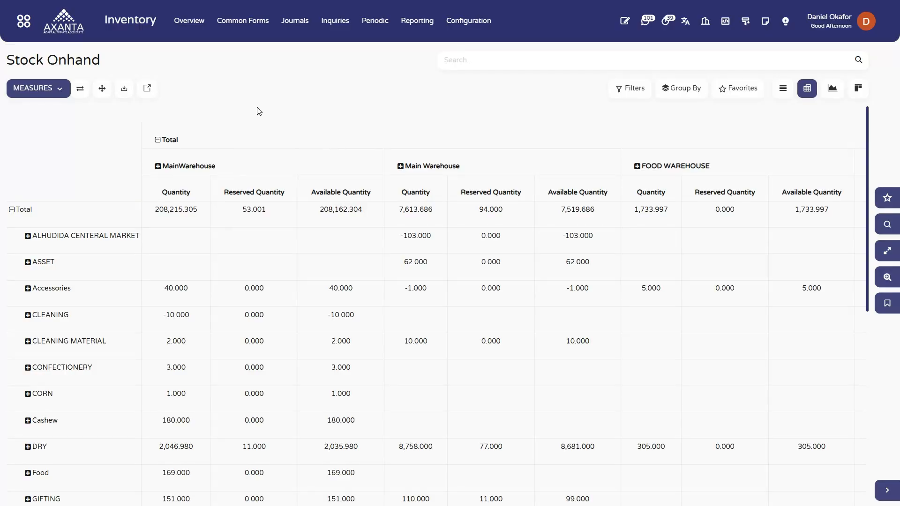
{"action": "left_click", "coordinate": [61, 90]}
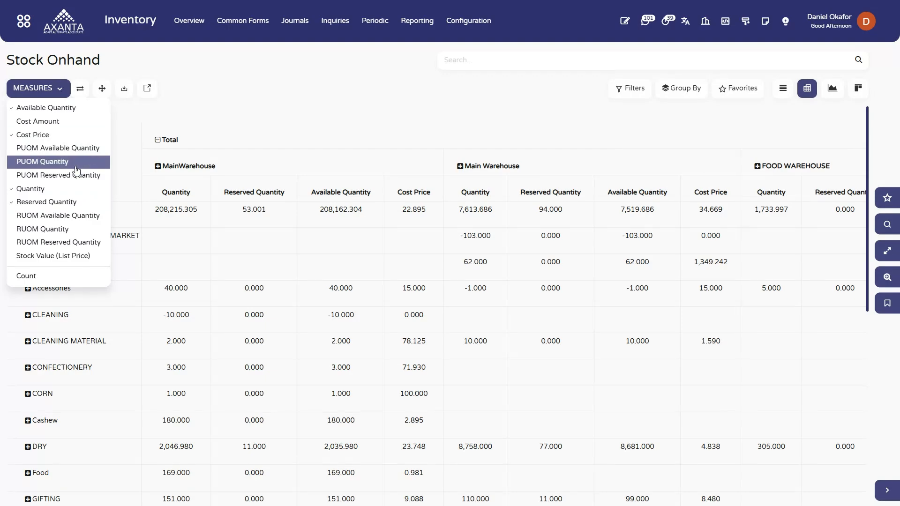
{"action": "left_click", "coordinate": [479, 93]}
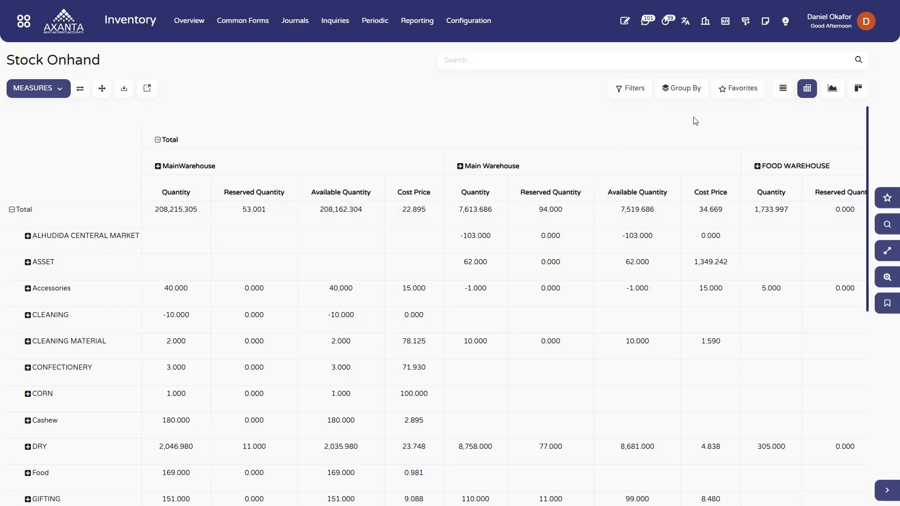
Save the current pivot layout as a favorite search named "Category by Warehouse" and share it with all users
{"action": "left_click", "coordinate": [735, 94]}
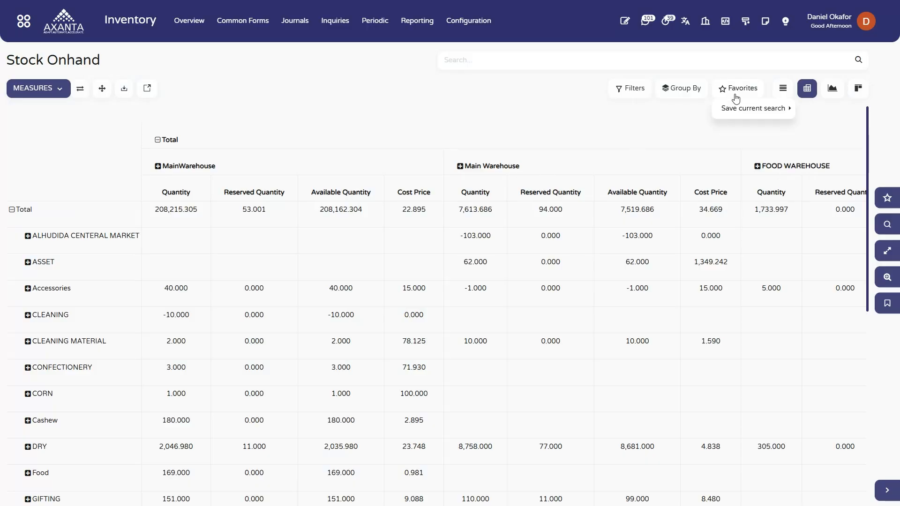
{"action": "left_click", "coordinate": [736, 110]}
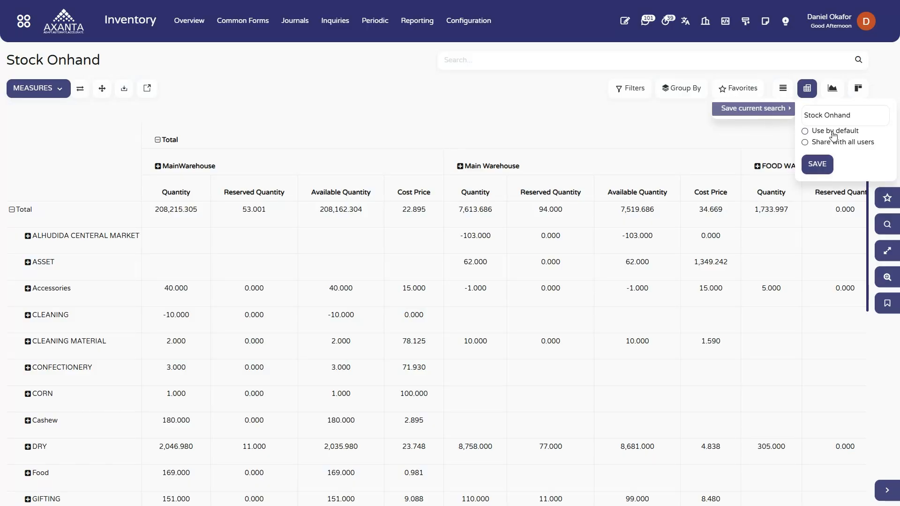
{"action": "left_click", "coordinate": [863, 117]}
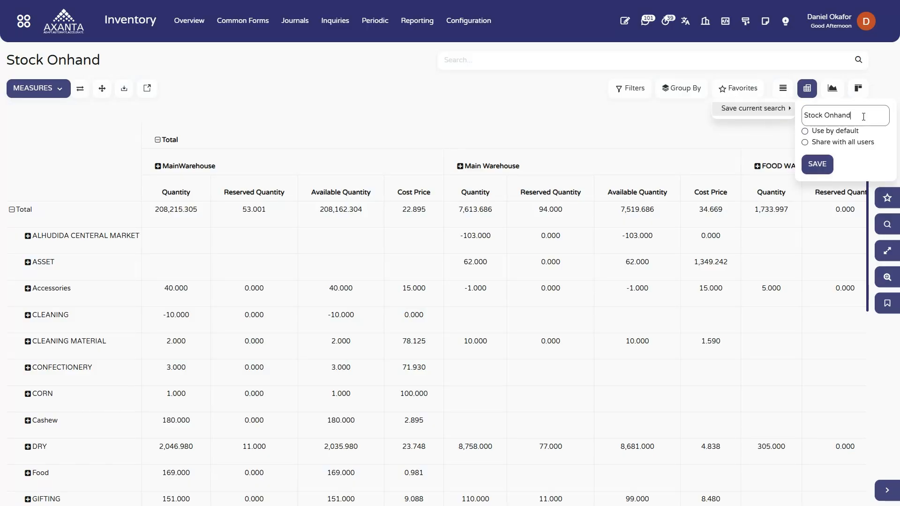
{"action": "triple_click", "coordinate": [863, 117]}
{"action": "type", "text": "Category by Warehouse"}
{"action": "left_click", "coordinate": [812, 146]}
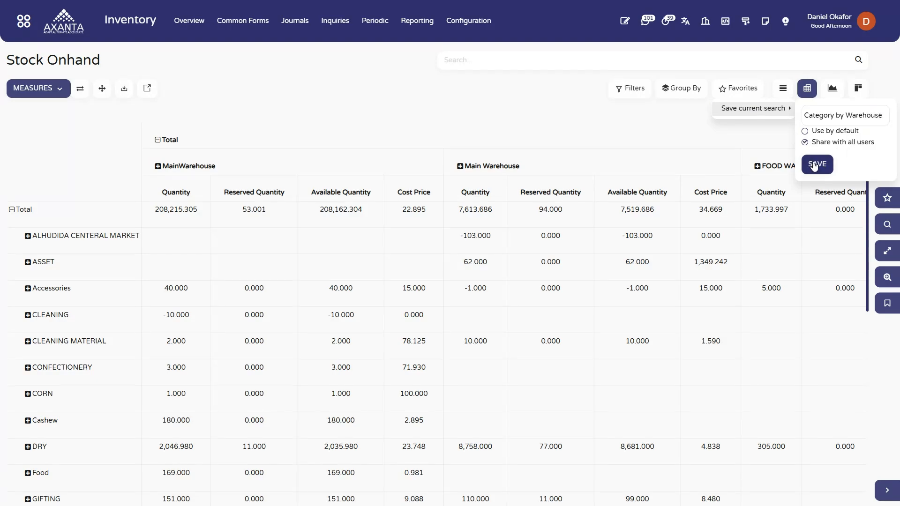
{"action": "left_click", "coordinate": [817, 164]}
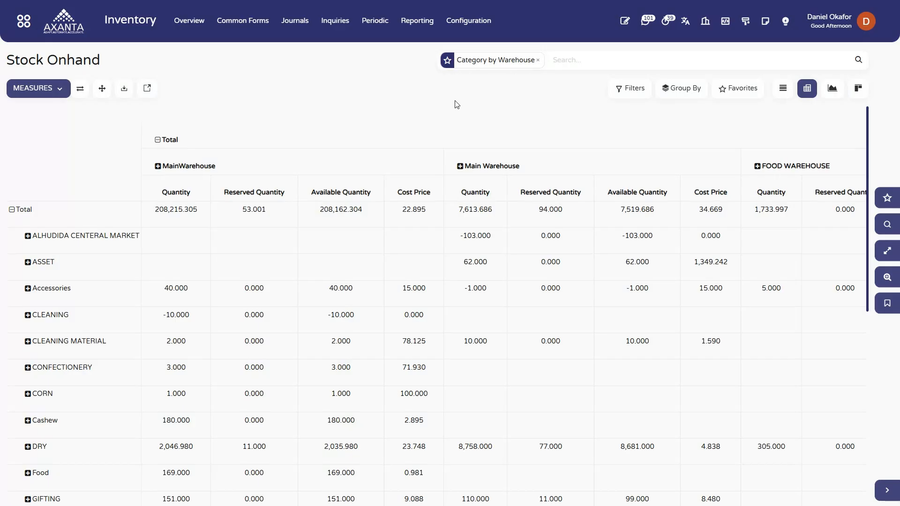
Run the Stock Onhand inquiry again and switch its results to the pivot view
{"action": "left_click", "coordinate": [148, 90]}
{"action": "left_click", "coordinate": [215, 349]}
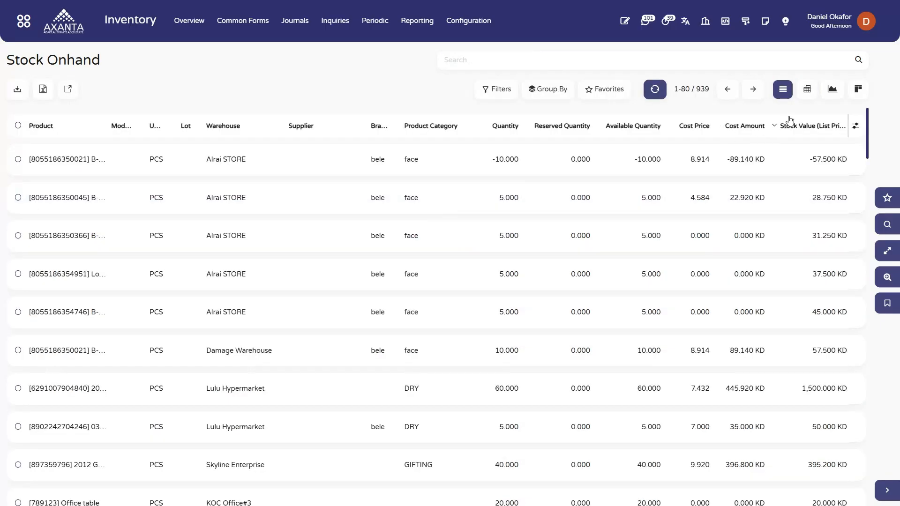
{"action": "left_click", "coordinate": [807, 89]}
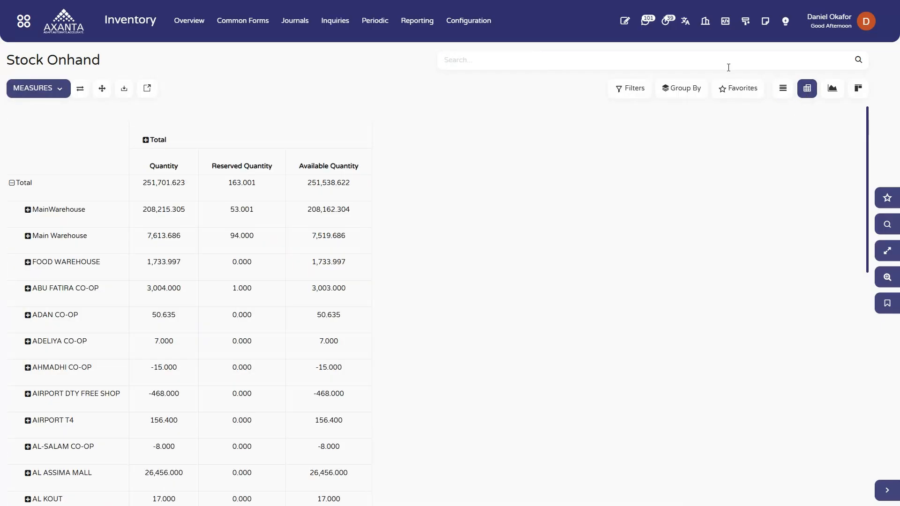
Apply the saved "Category by Warehouse" favorite to the pivot
{"action": "left_click", "coordinate": [734, 89]}
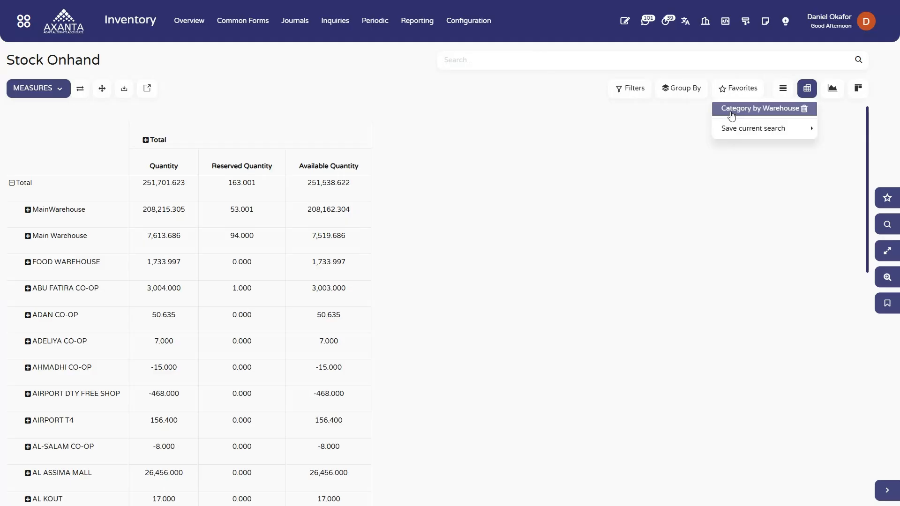
{"action": "left_click", "coordinate": [755, 110]}
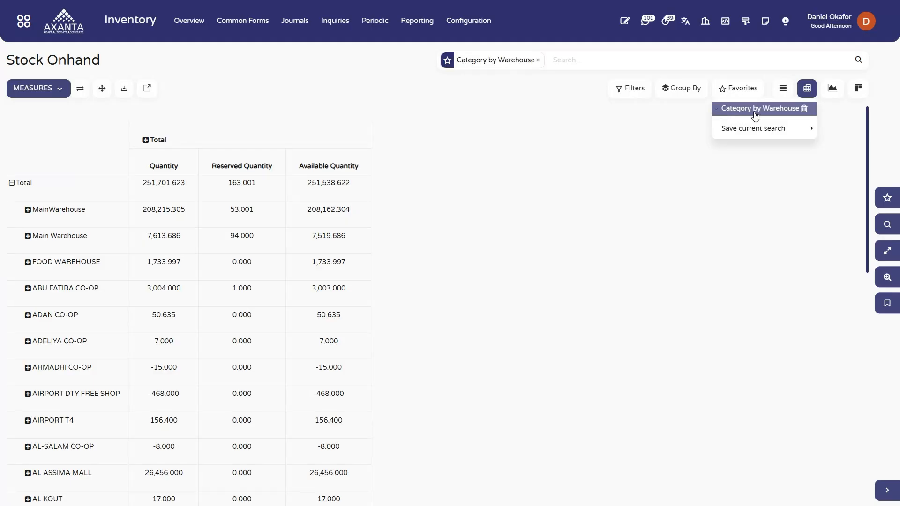
{"action": "left_click", "coordinate": [725, 128]}
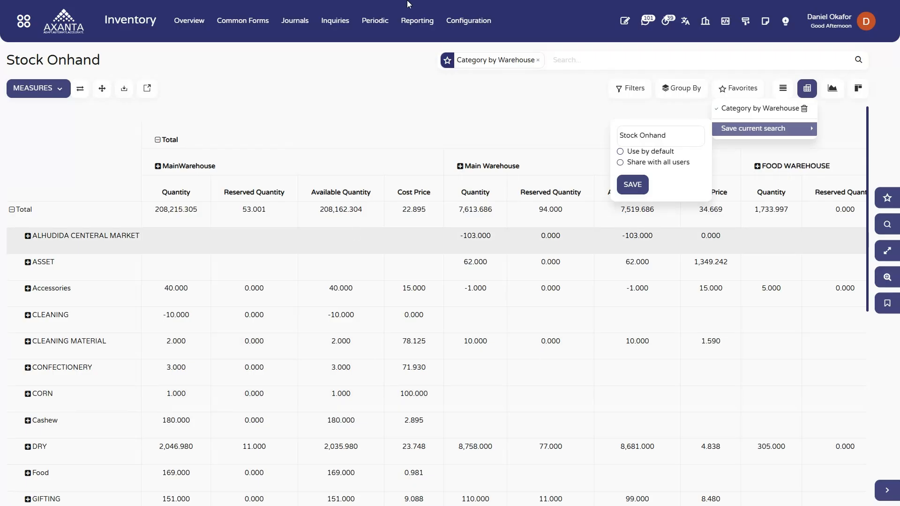
{"action": "left_click", "coordinate": [384, 80]}
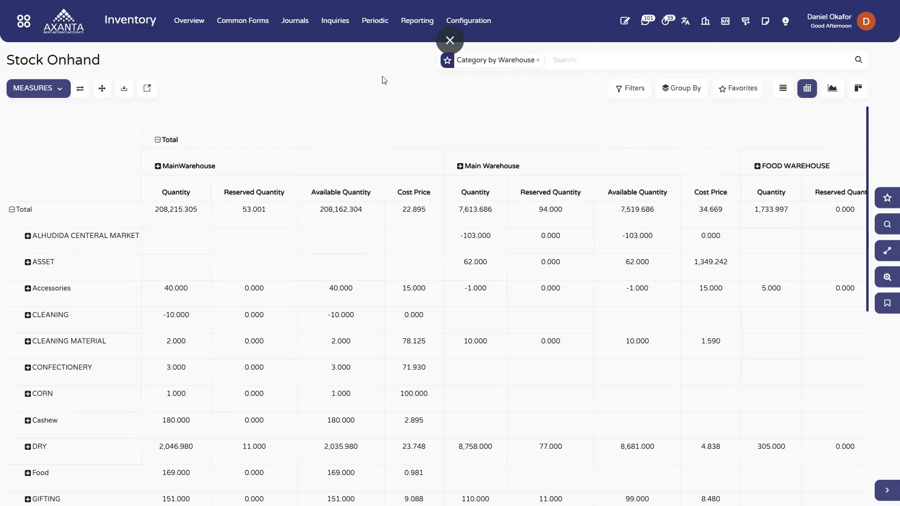